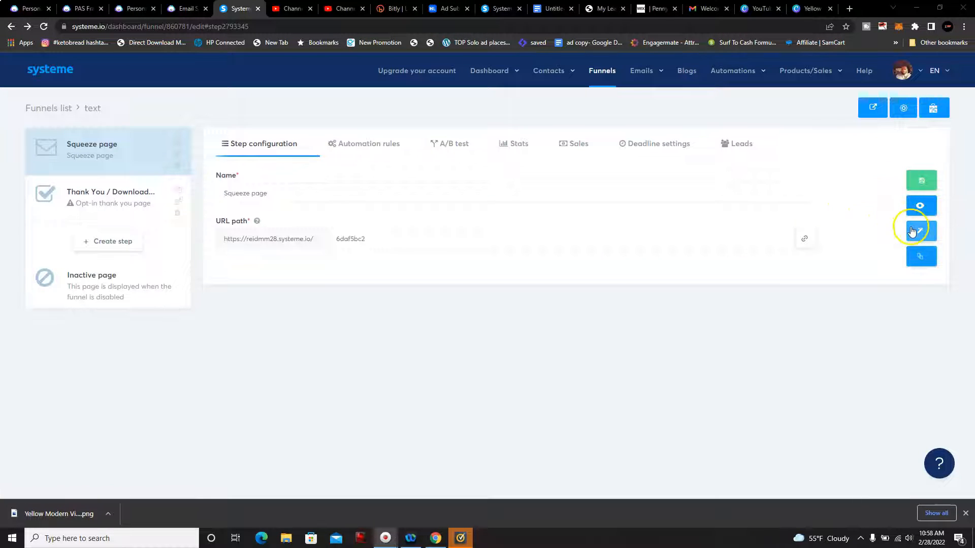
Open the squeeze page in the editor and replace its headline with "Free Video Reveals How a Veteran Made $300 Per Day"
click(920, 235)
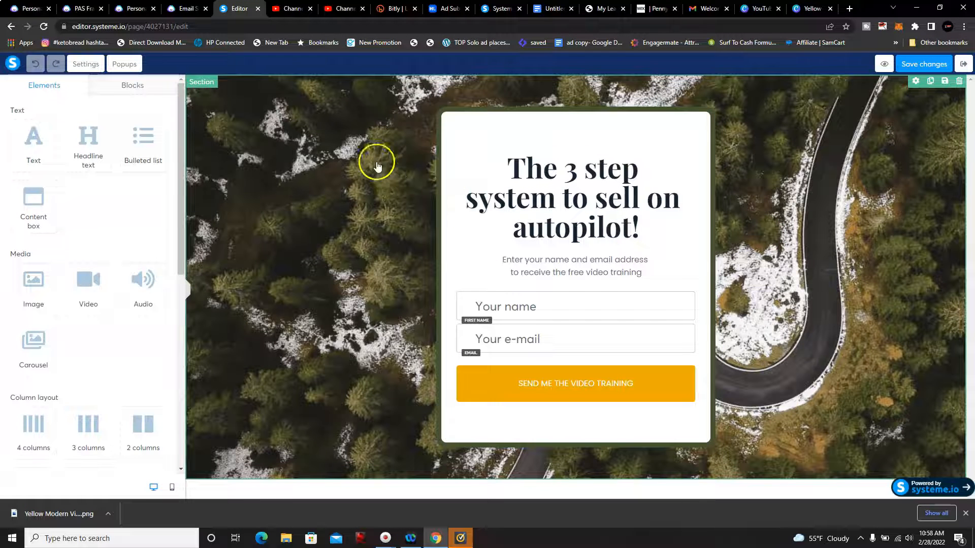
click(648, 222)
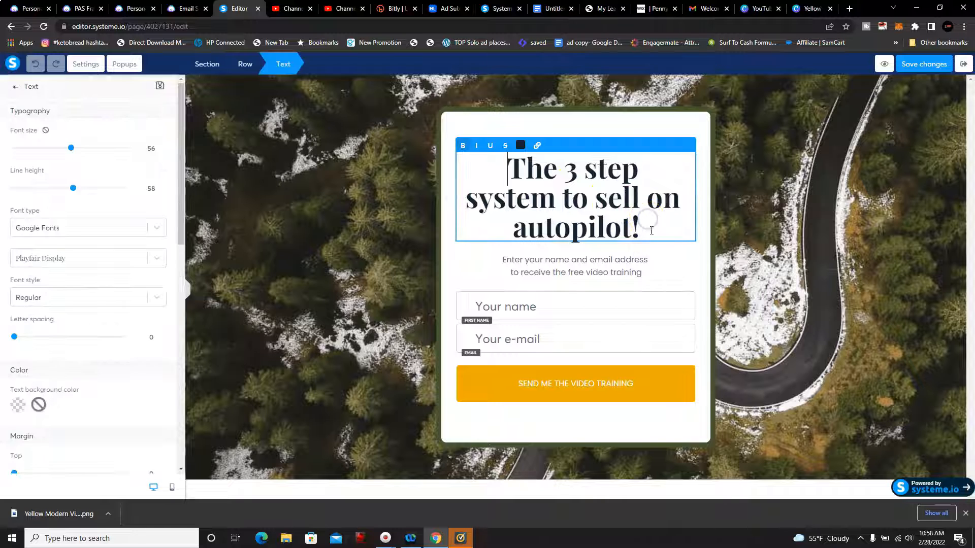
drag(653, 229, 508, 176)
key(BackSpace)
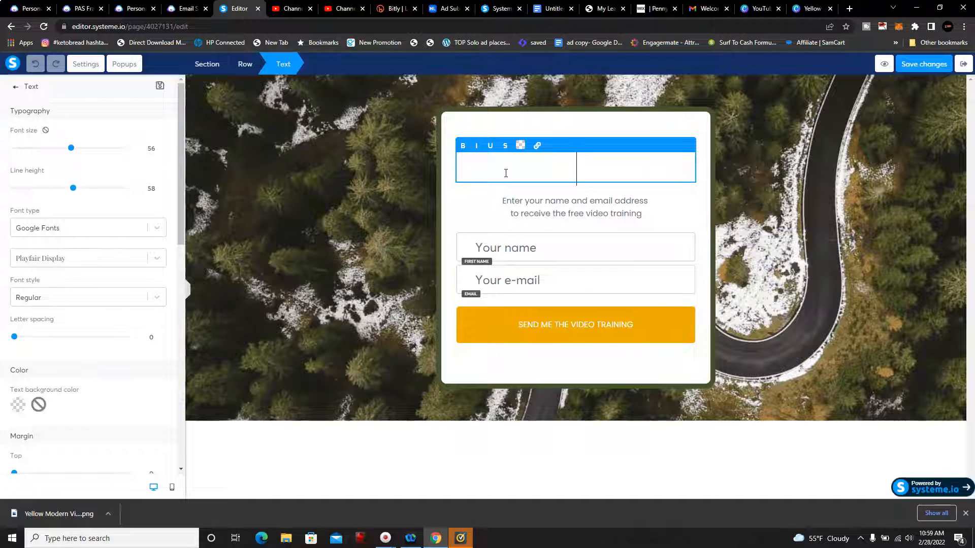
text(Fre)
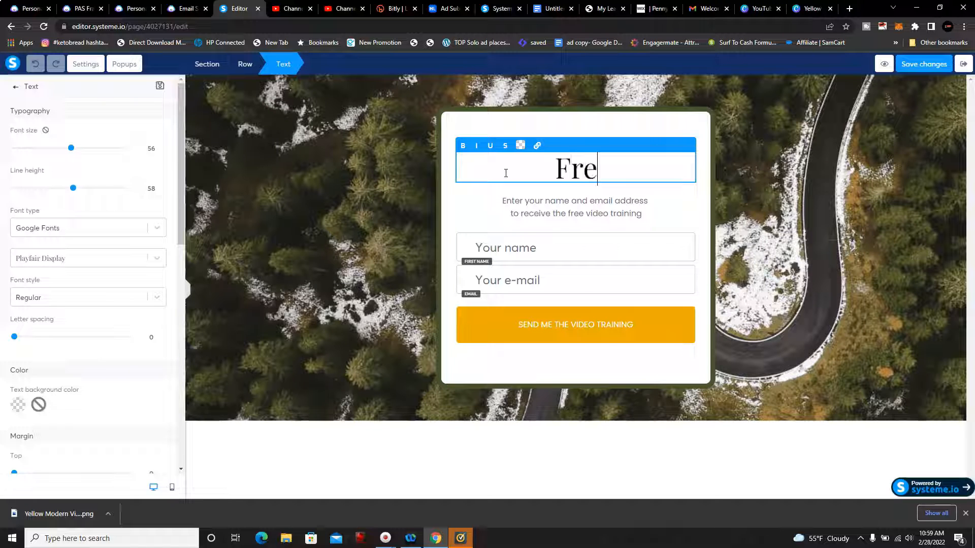
text(e Vide)
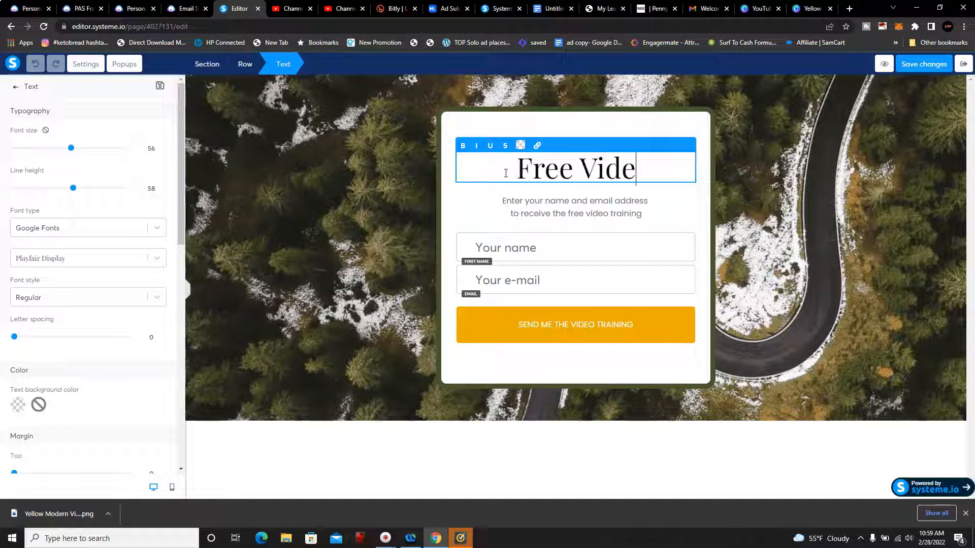
text(o Reveals)
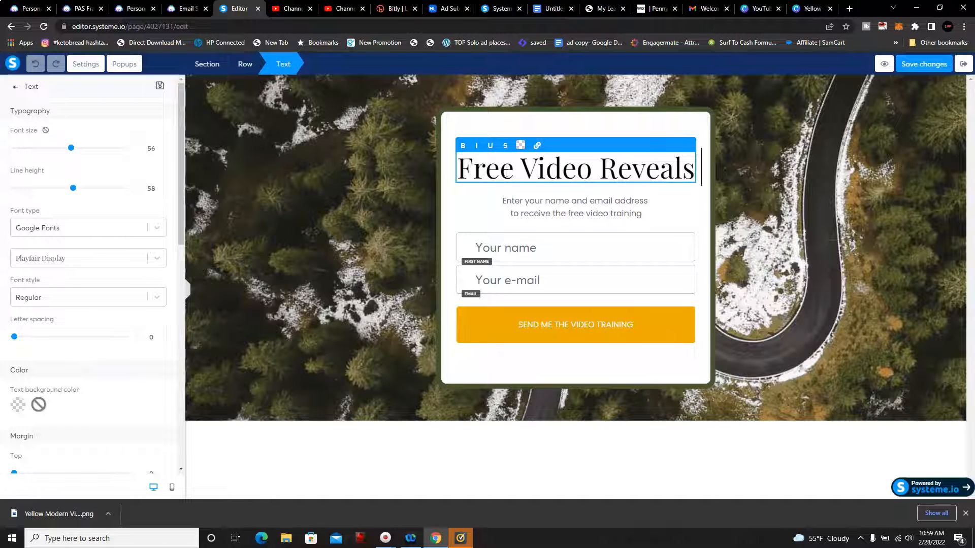
text( How a )
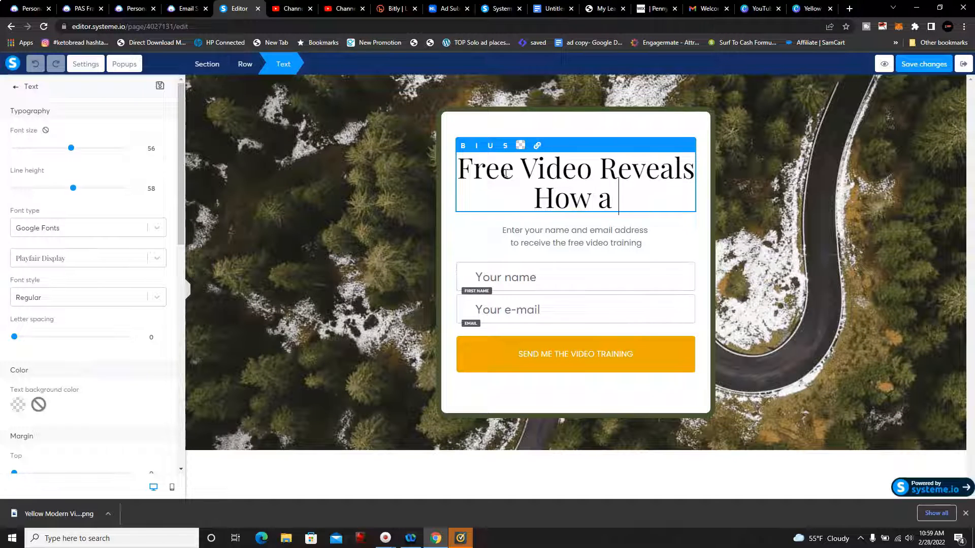
text(vETR)
key(BackSpace)
key(BackSpace)
key(BackSpace)
key(BackSpace)
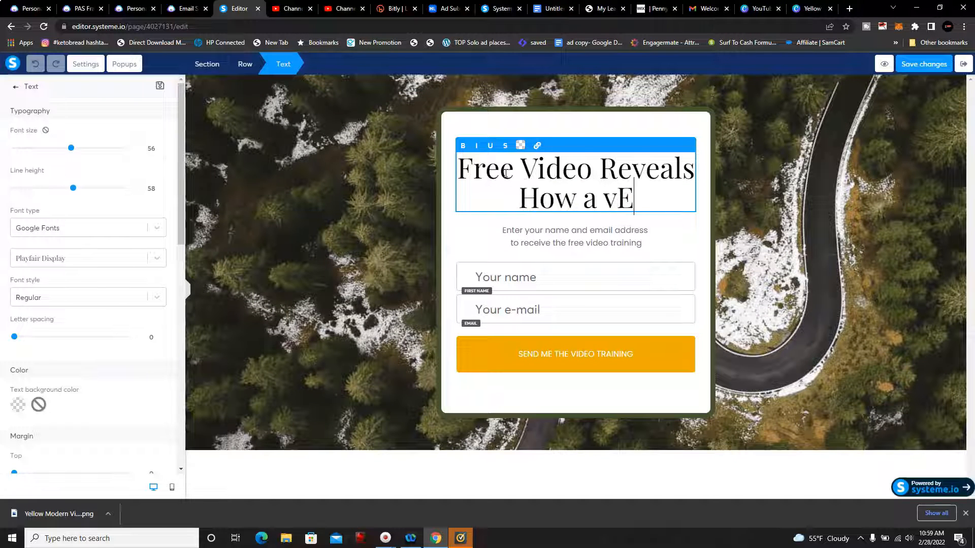
text(vETER)
key(BackSpace)
key(BackSpace)
key(BackSpace)
key(BackSpace)
key(BackSpace)
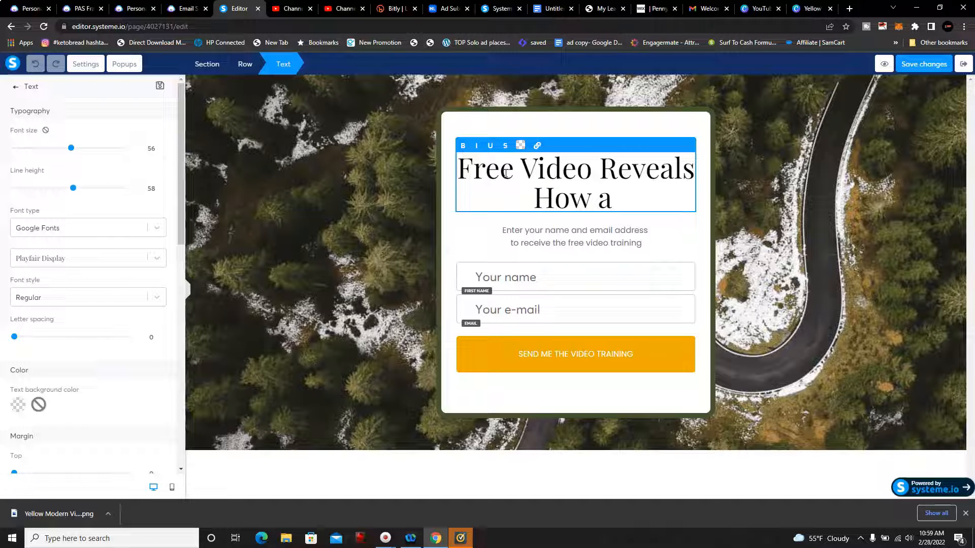
text(Veteran )
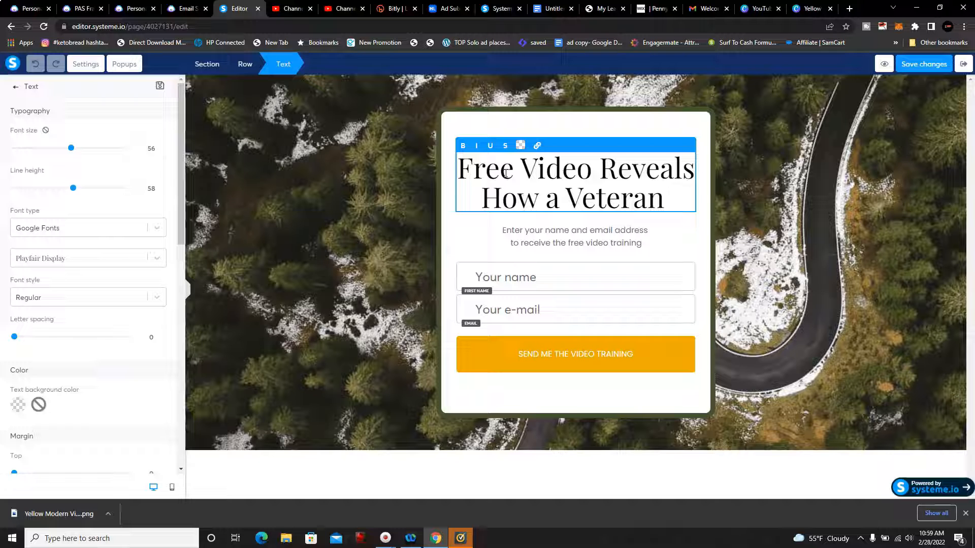
text(Ma)
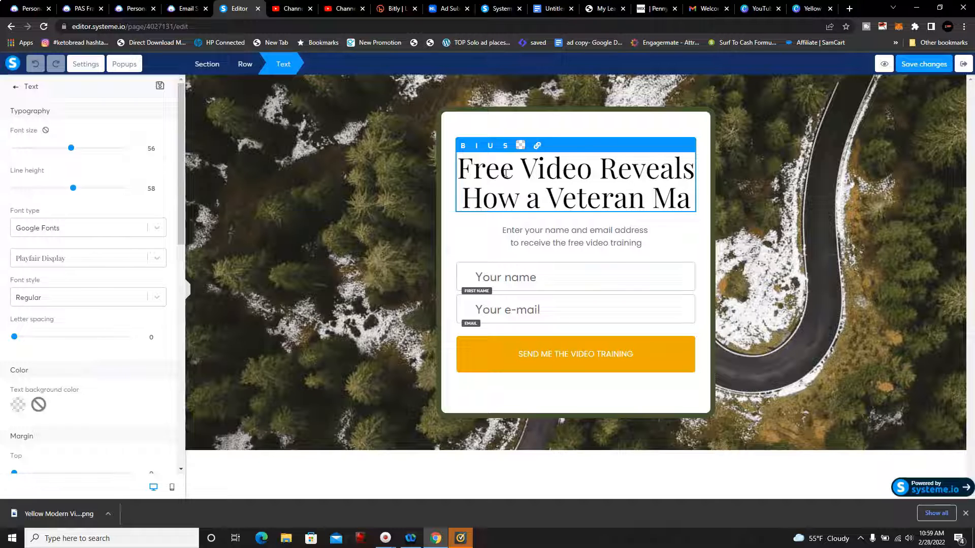
text(de )
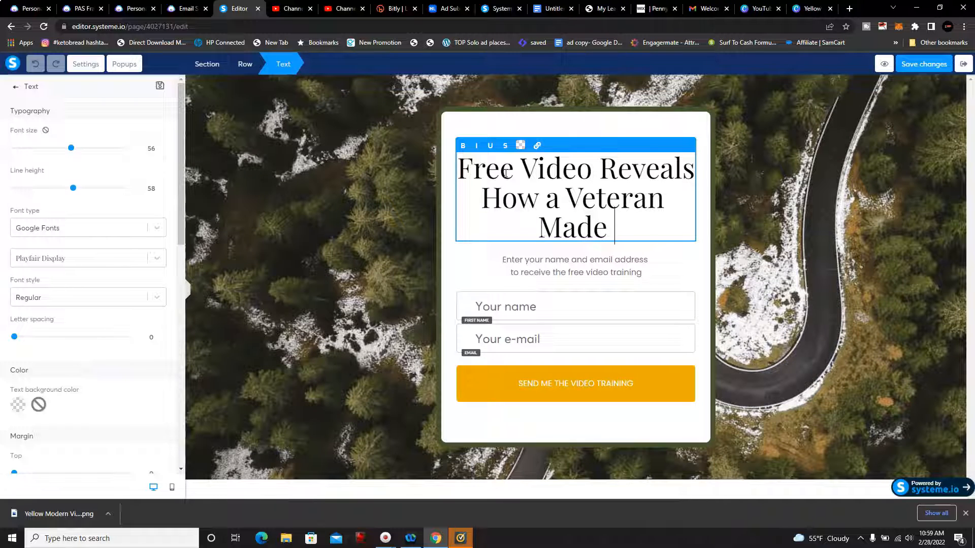
text($300 )
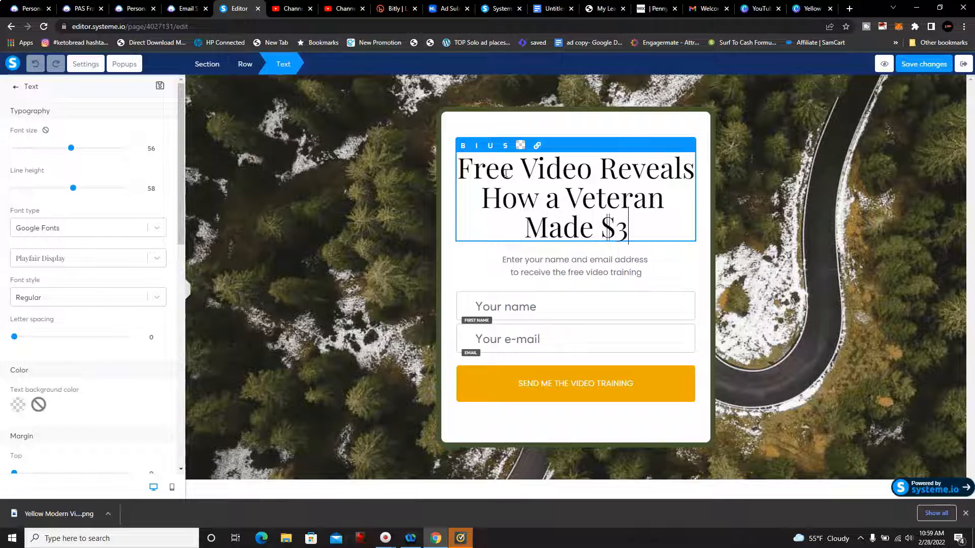
text(Per Day)
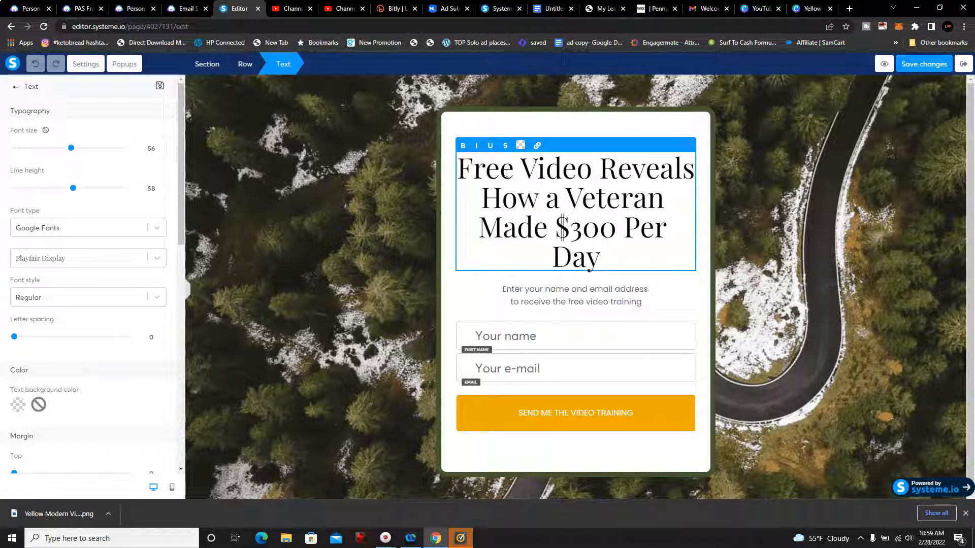
Make the whole headline text bold
drag(644, 254, 458, 168)
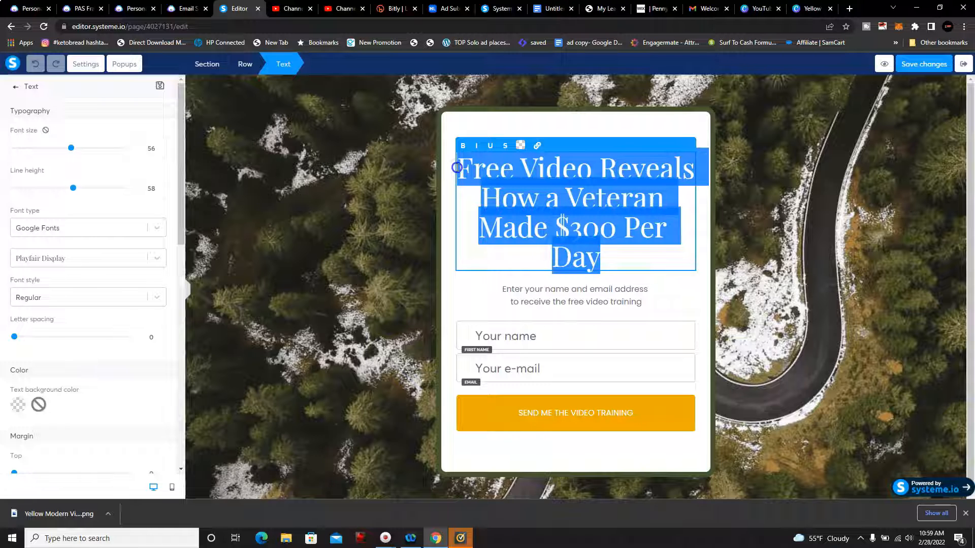
click(463, 146)
click(583, 191)
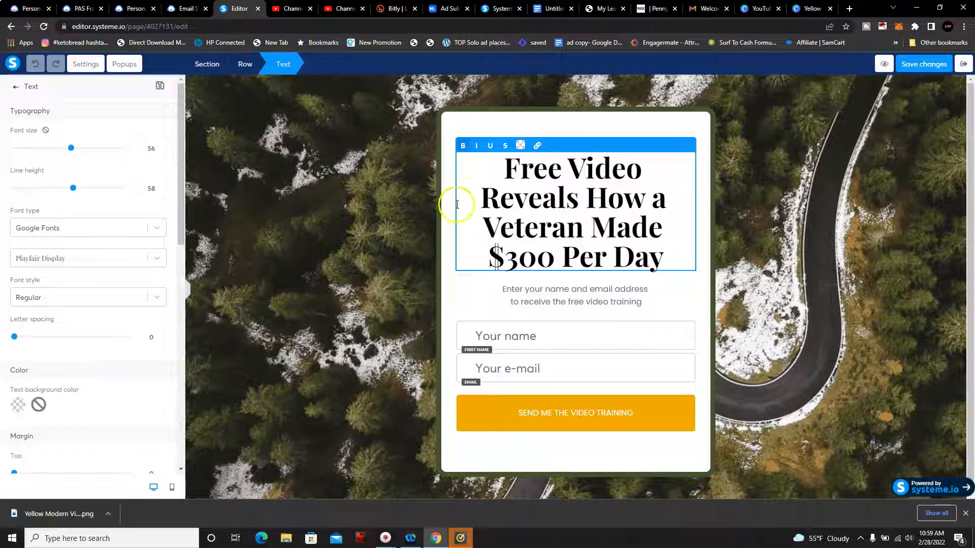
Change the headline's Google font to Anton and remove the bold formatting from its text
click(158, 258)
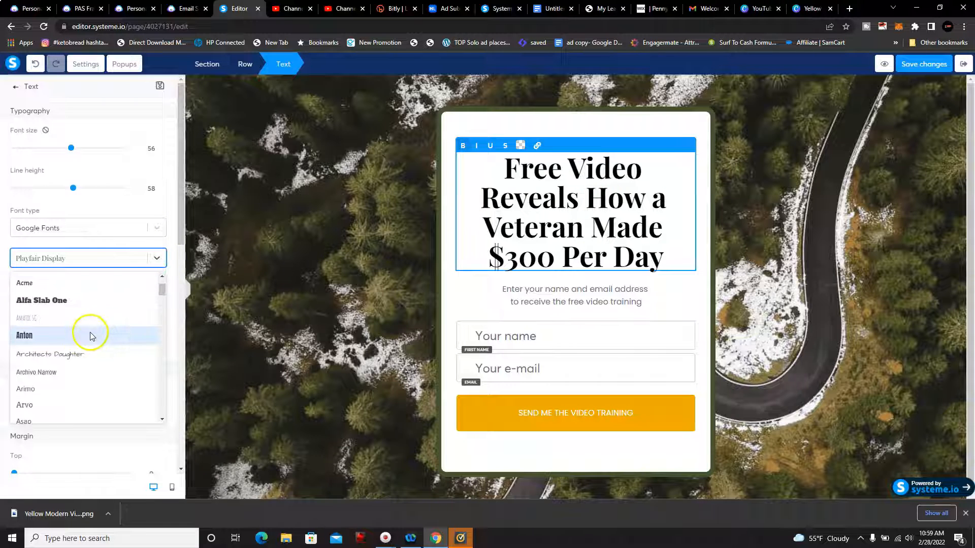
scroll(88, 343, down, 4)
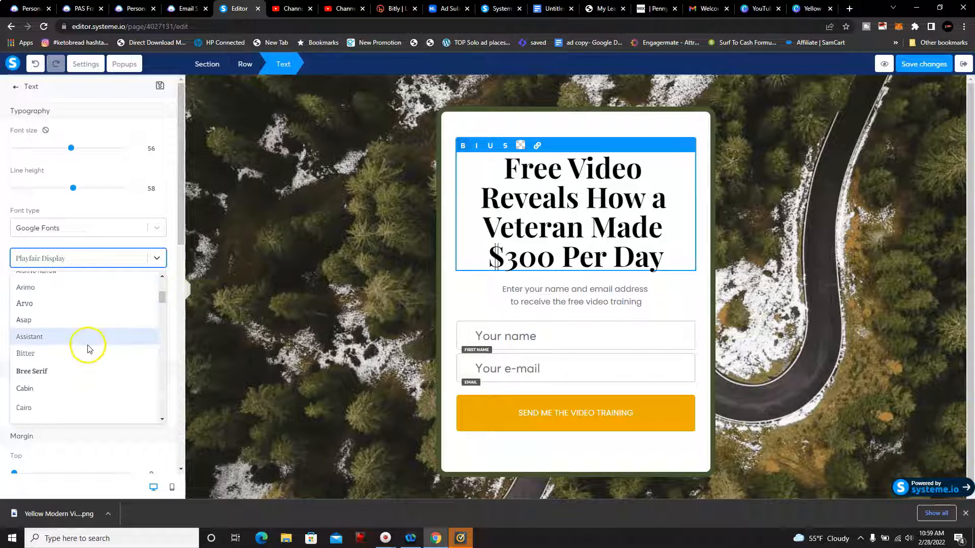
scroll(84, 325, up, 2)
click(81, 283)
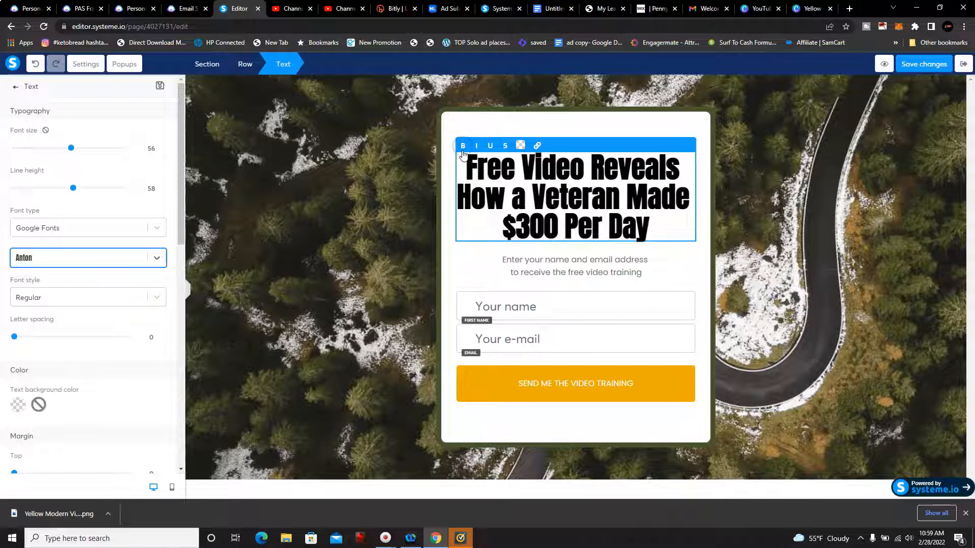
drag(650, 236, 463, 147)
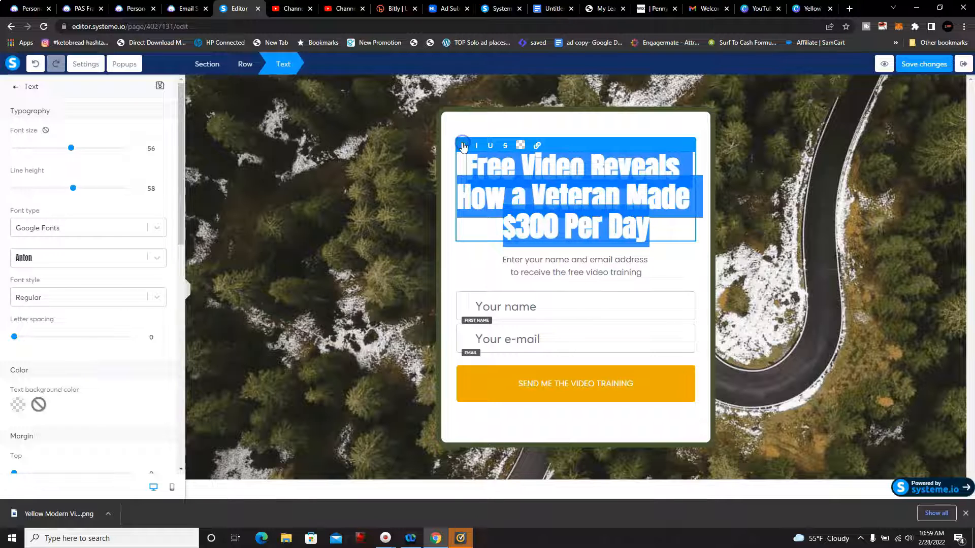
click(627, 202)
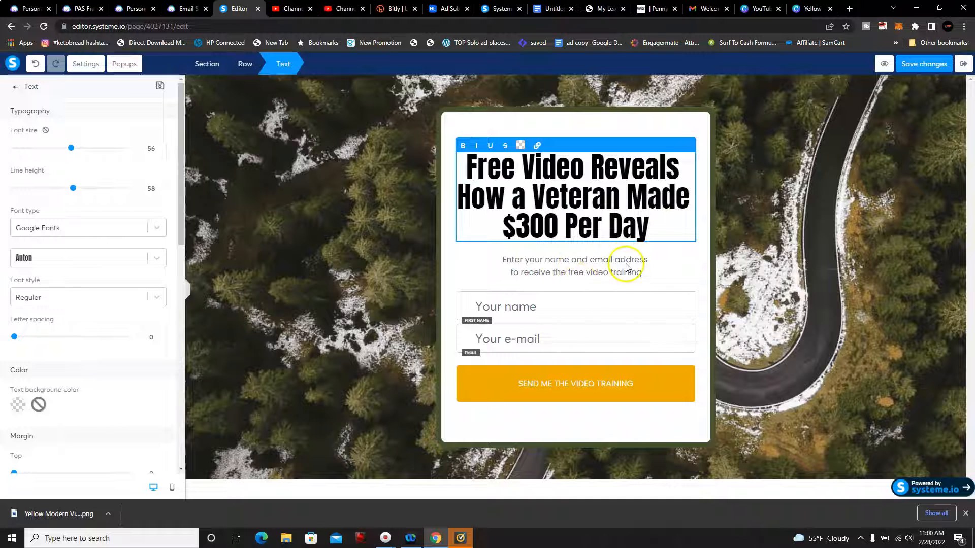
click(678, 264)
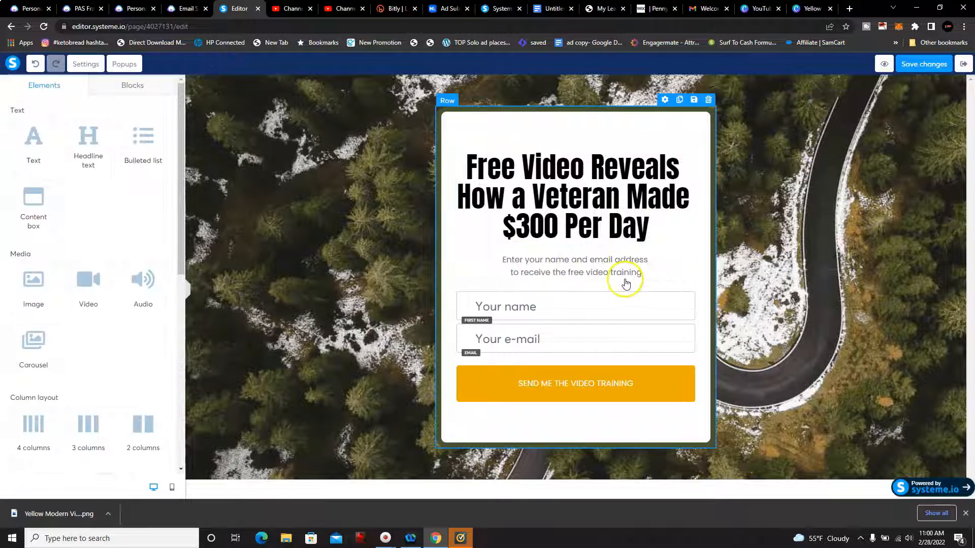
Set the background color of the "SEND ME THE VIDEO TRAINING" button to red (EC0000)
click(670, 385)
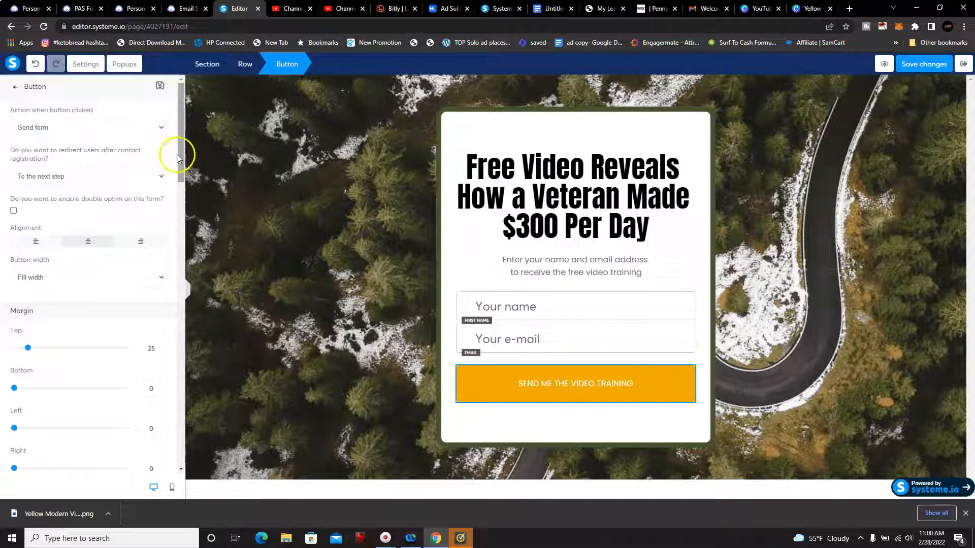
drag(179, 152, 166, 278)
scroll(161, 294, down, 4)
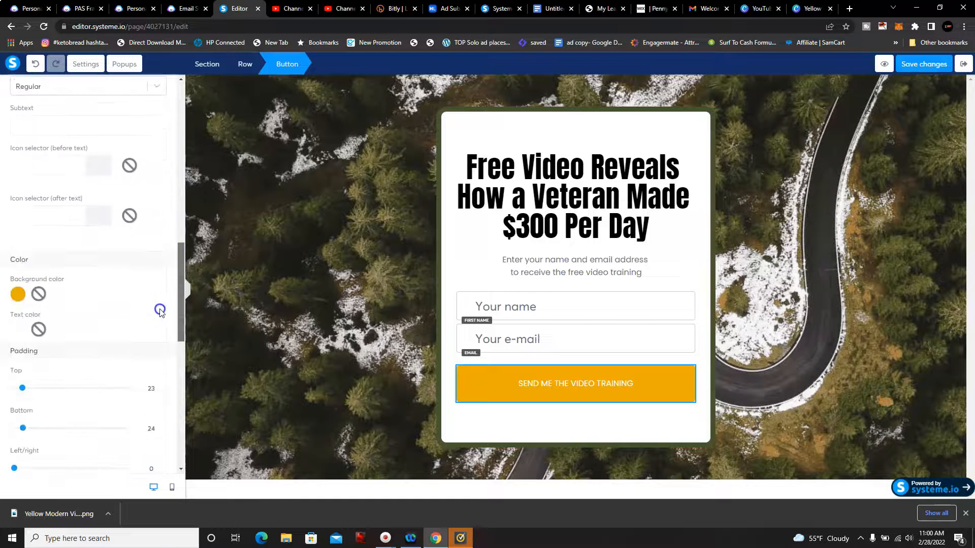
click(21, 220)
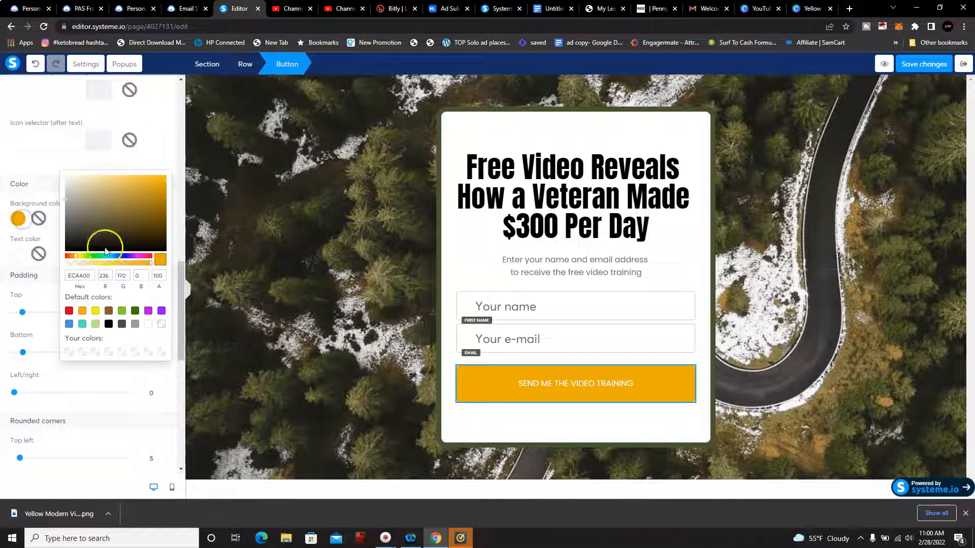
drag(70, 258, 65, 260)
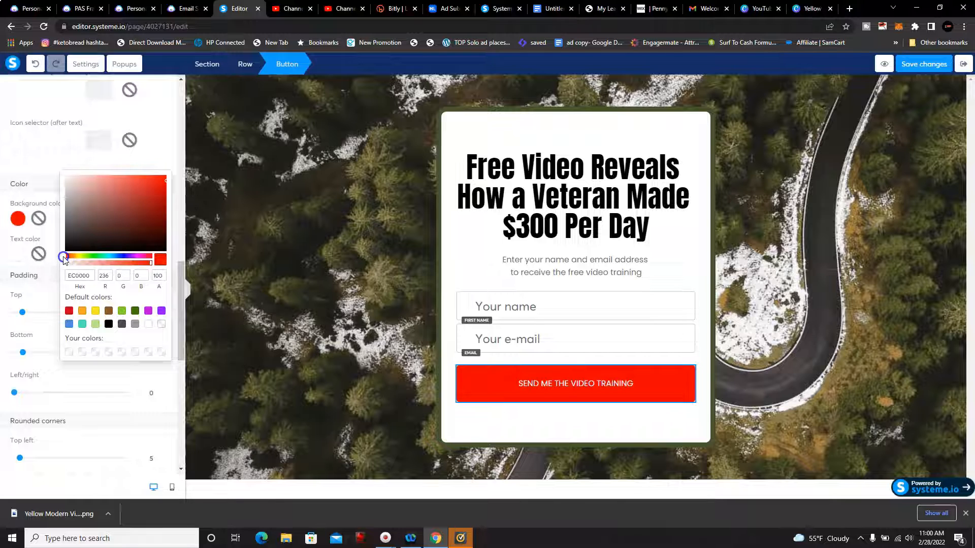
click(108, 371)
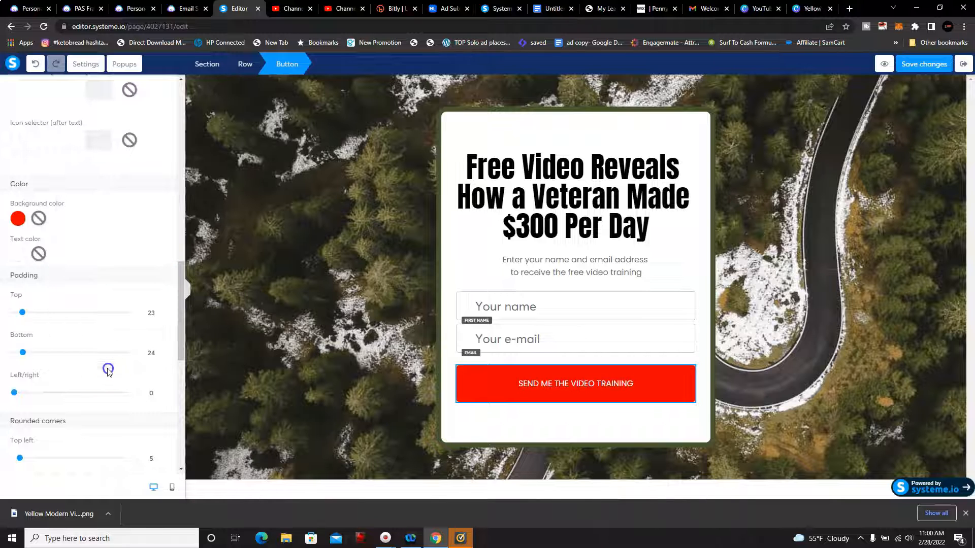
Increase the button's rounded corners to 12 for top left, top right and bottom left, and raise the bottom right to match
click(544, 386)
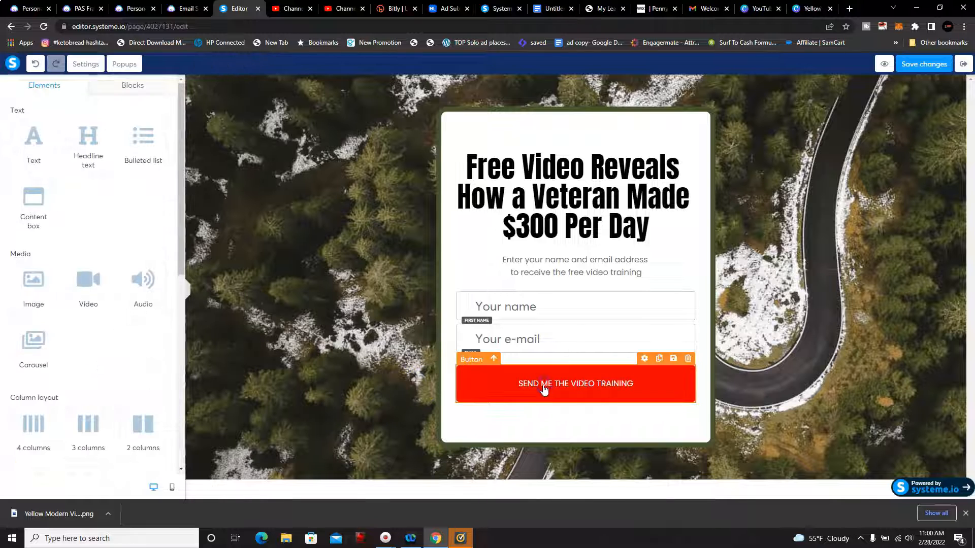
click(492, 367)
click(645, 358)
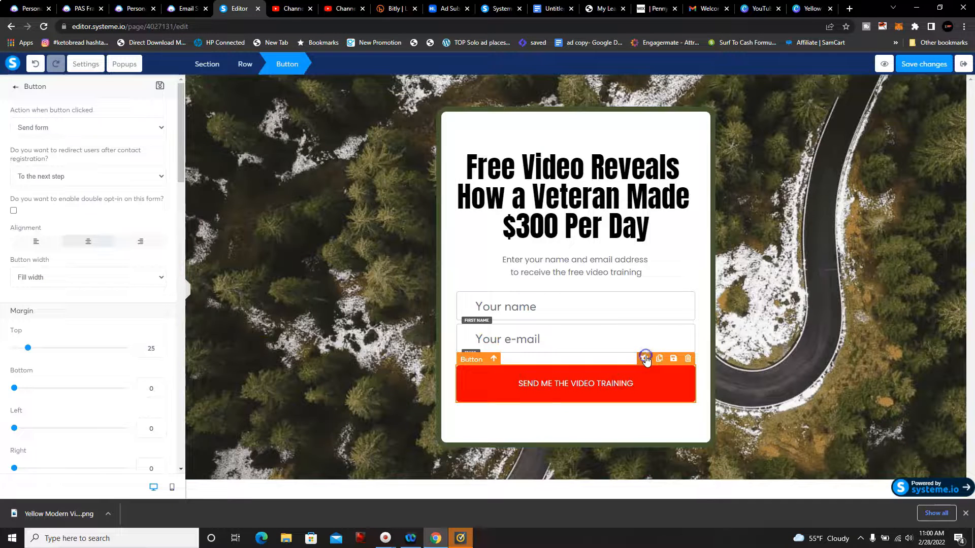
drag(182, 165, 161, 412)
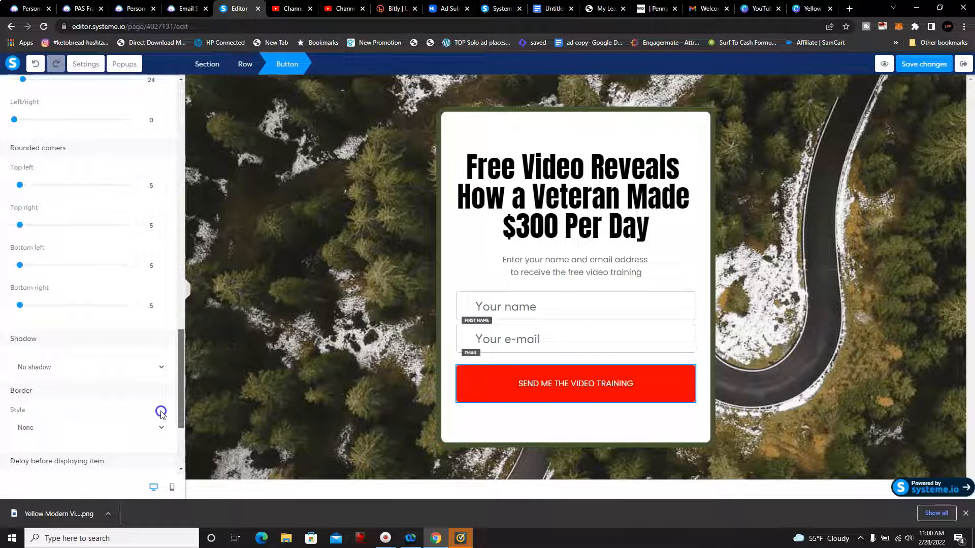
click(160, 188)
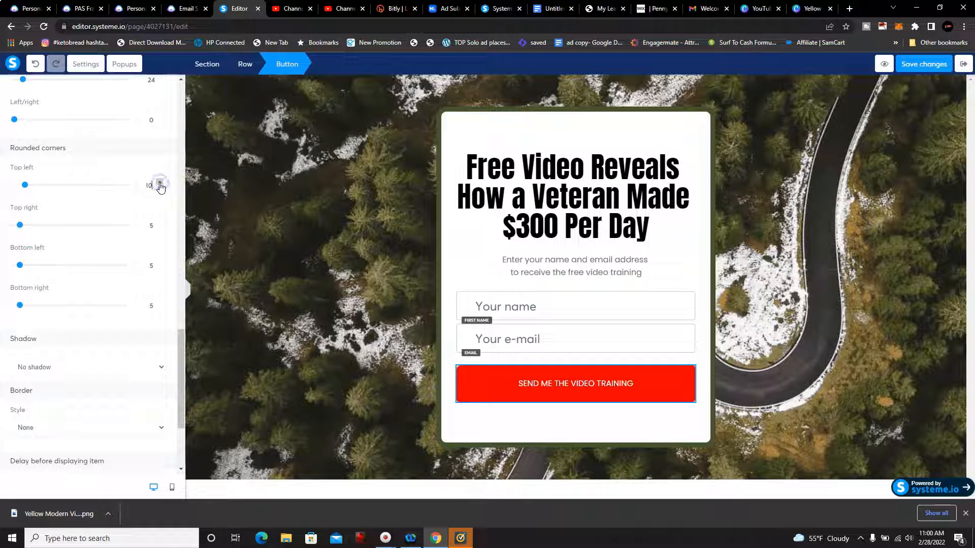
click(161, 225)
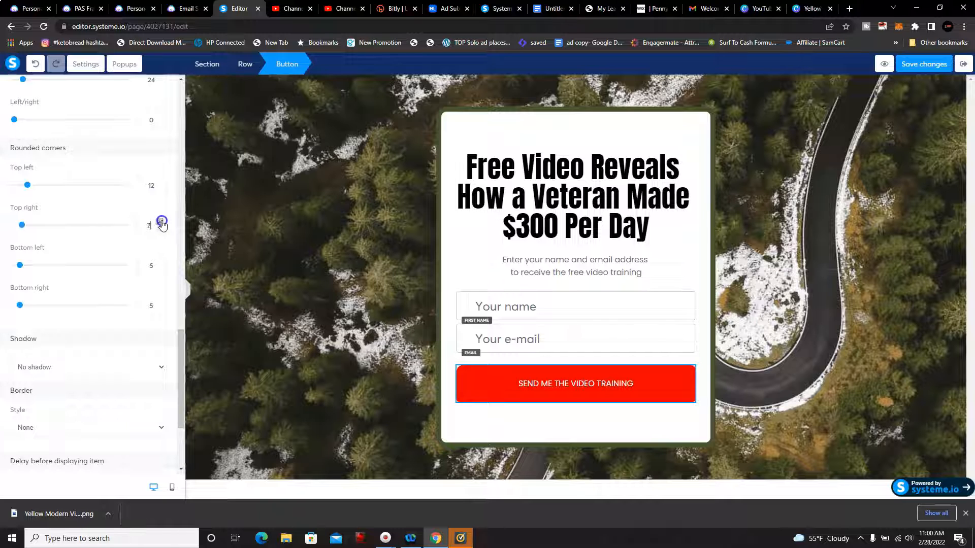
click(159, 264)
click(160, 263)
click(160, 263)
click(160, 263)
click(159, 263)
click(160, 303)
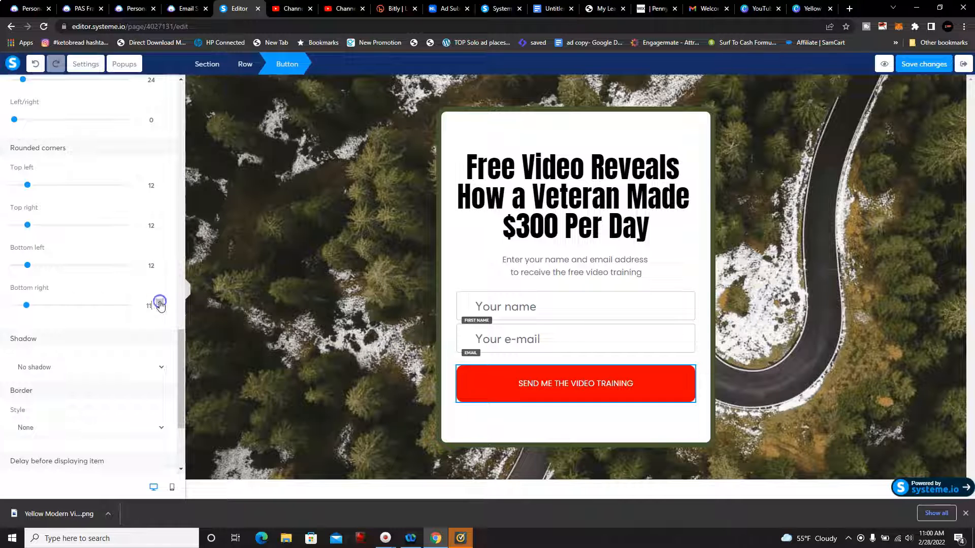
click(476, 272)
Change the red opt-in button's text to "Watch Free Video" and enlarge its font size
click(550, 378)
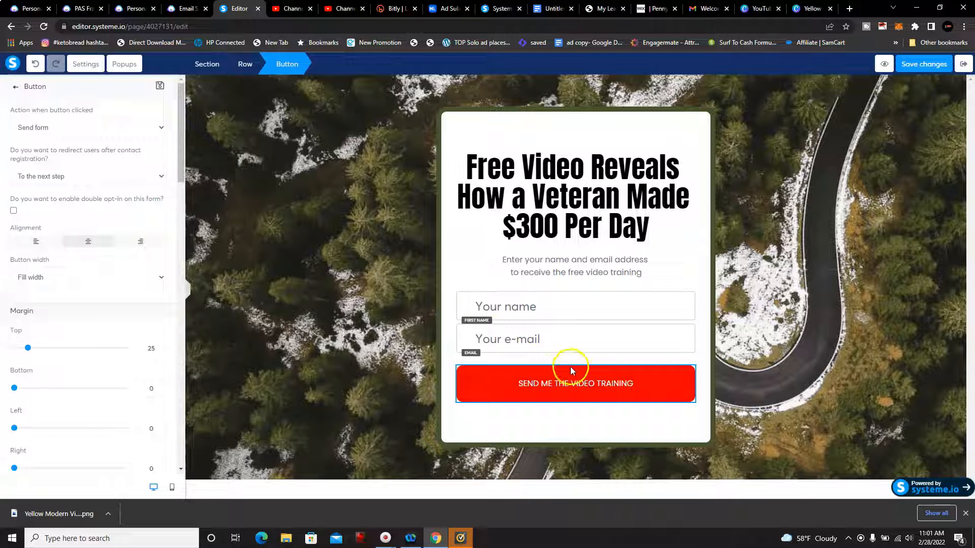
click(593, 377)
click(650, 382)
click(638, 386)
click(637, 382)
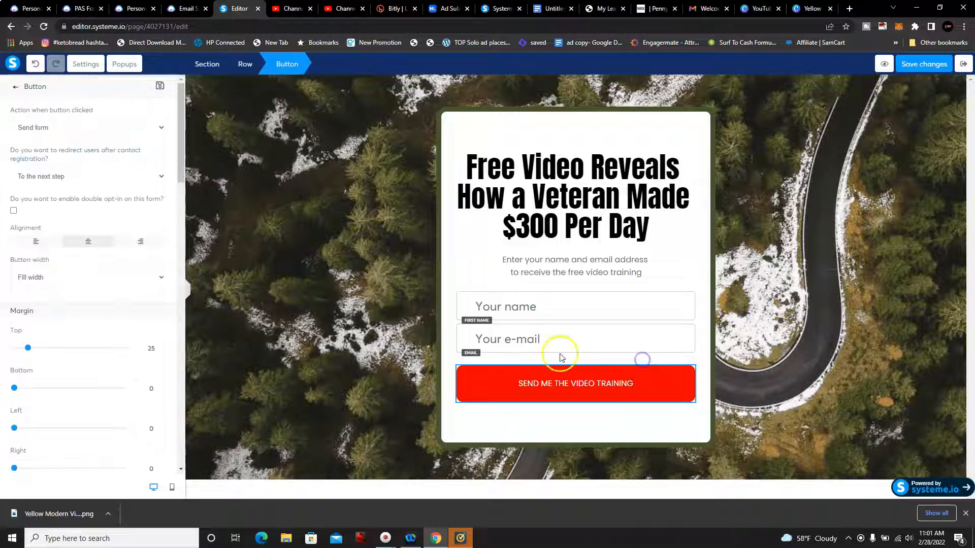
drag(180, 166, 171, 236)
click(122, 263)
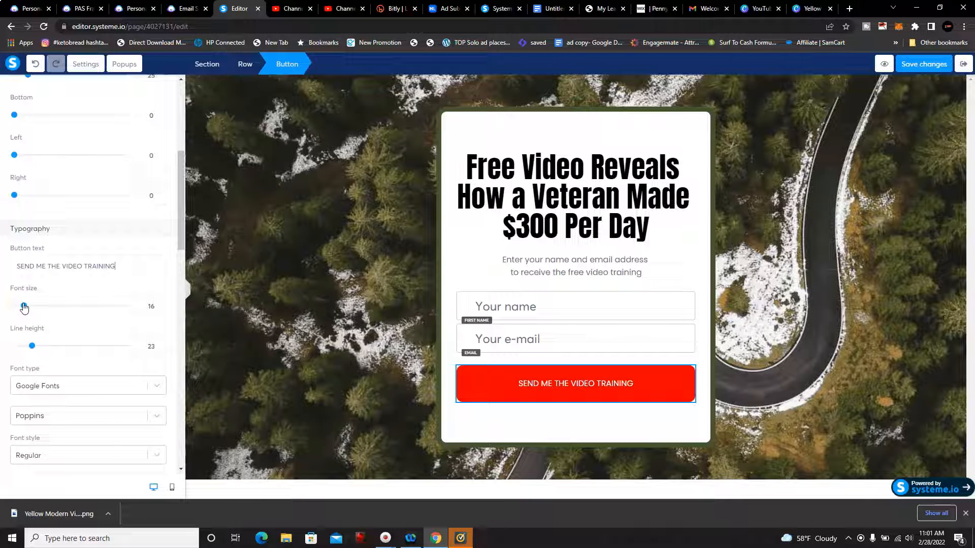
drag(131, 263, 27, 266)
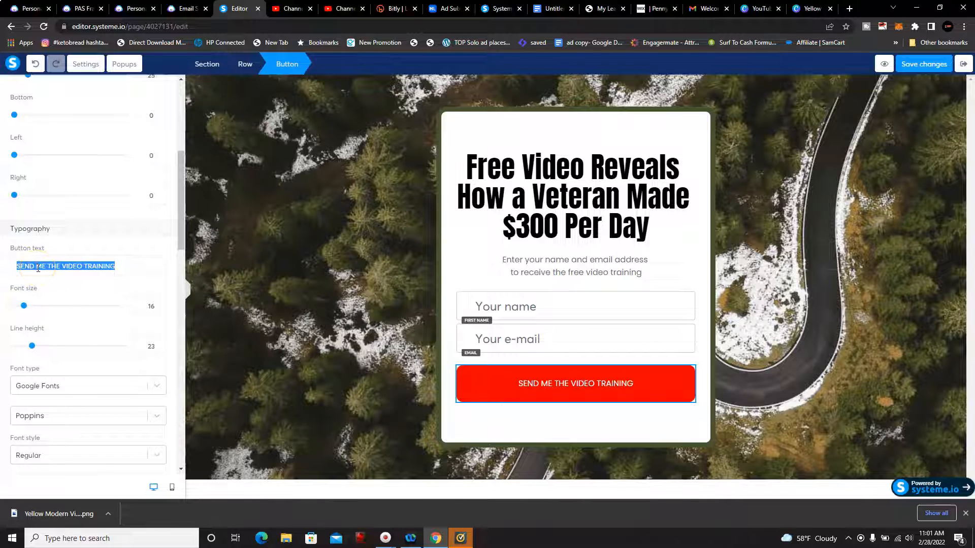
key(BackSpace)
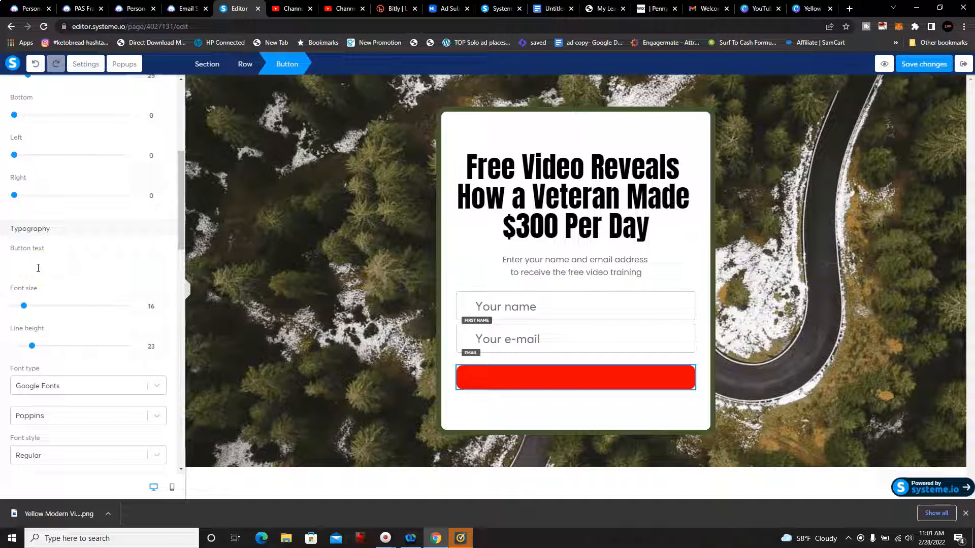
text(Watch Free Video)
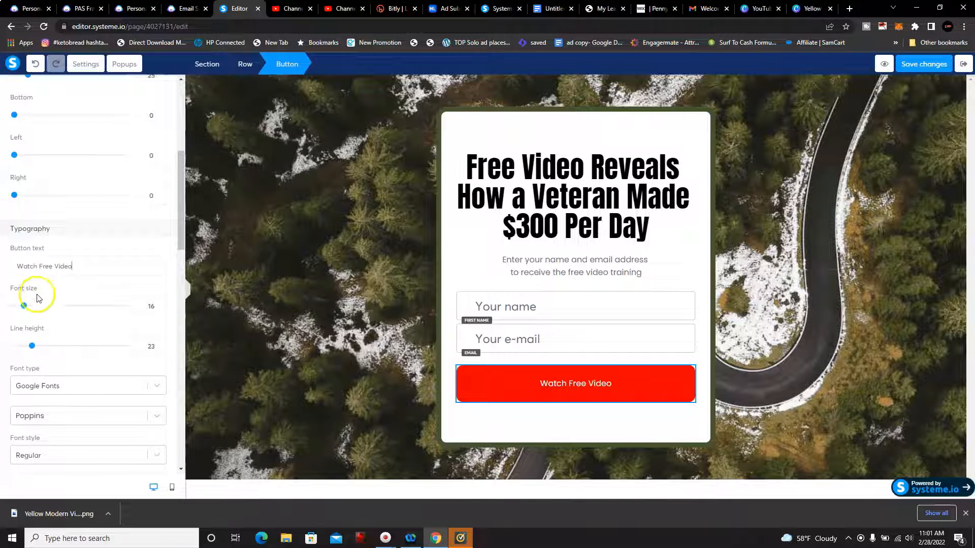
drag(24, 306, 37, 306)
click(269, 273)
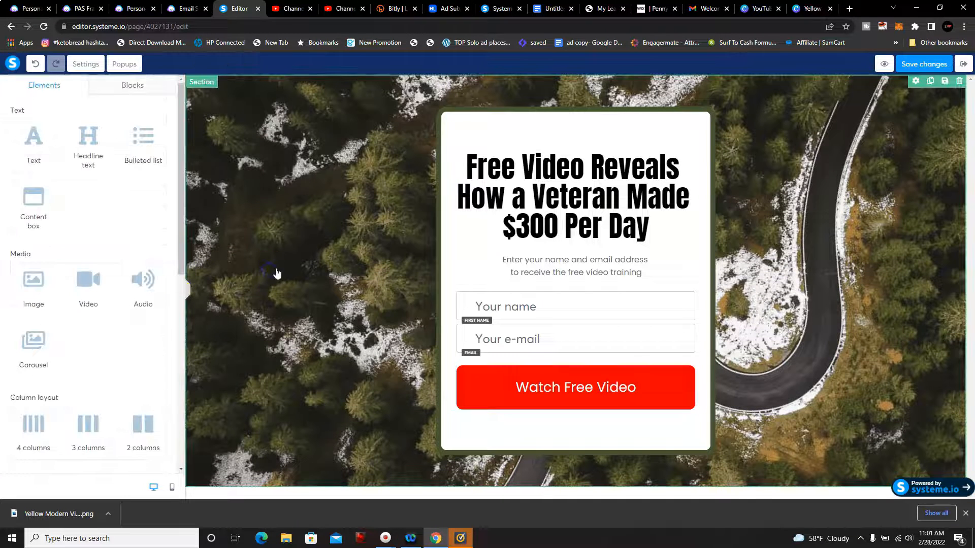
Open the background section's settings and check the local files available to upload as its background image
click(914, 83)
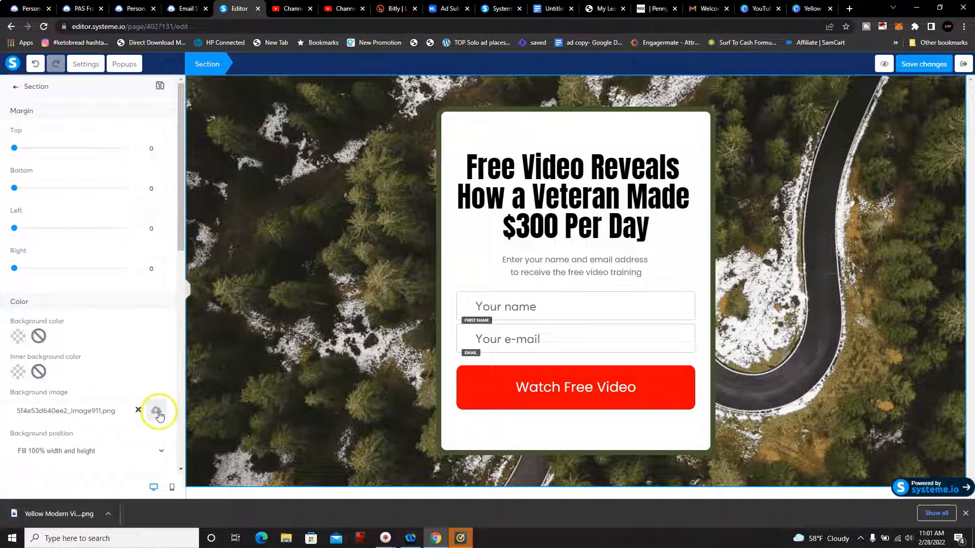
click(155, 411)
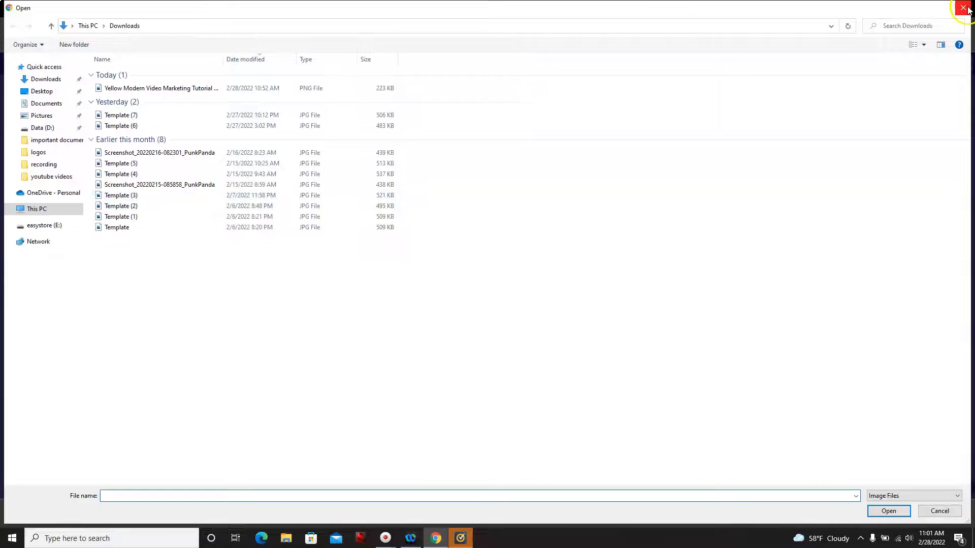
click(962, 8)
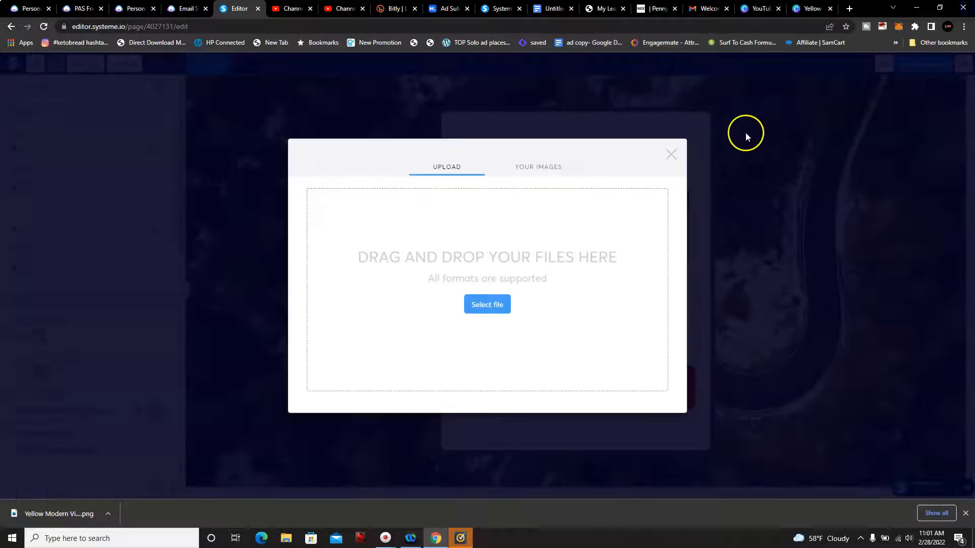
click(671, 156)
Find the Pixabay website through a Google search in a new browser tab and open it
click(847, 9)
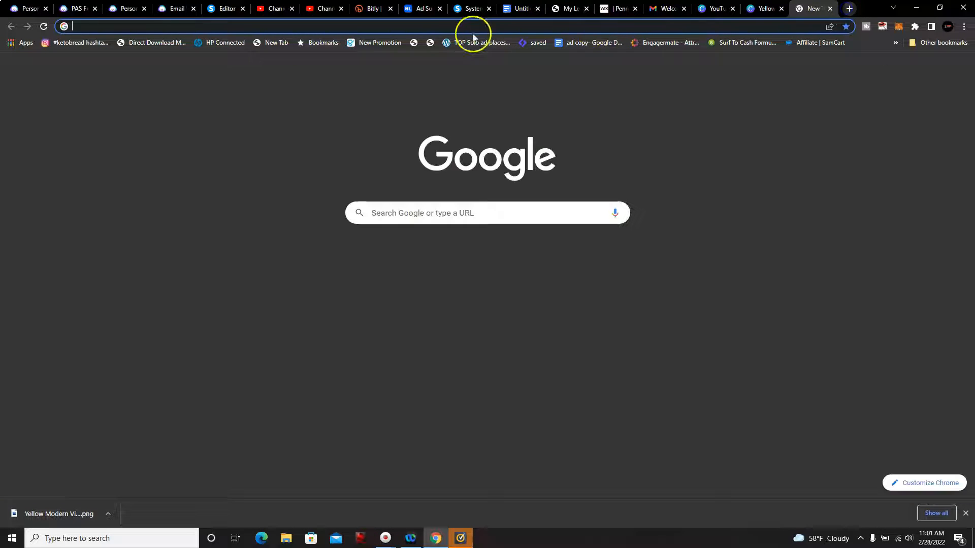
click(448, 26)
text(pixa)
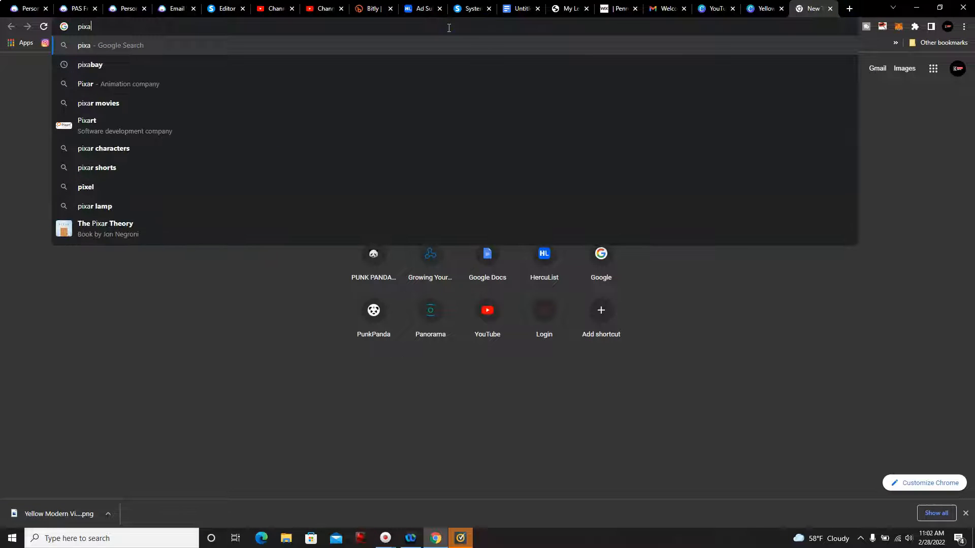
click(84, 73)
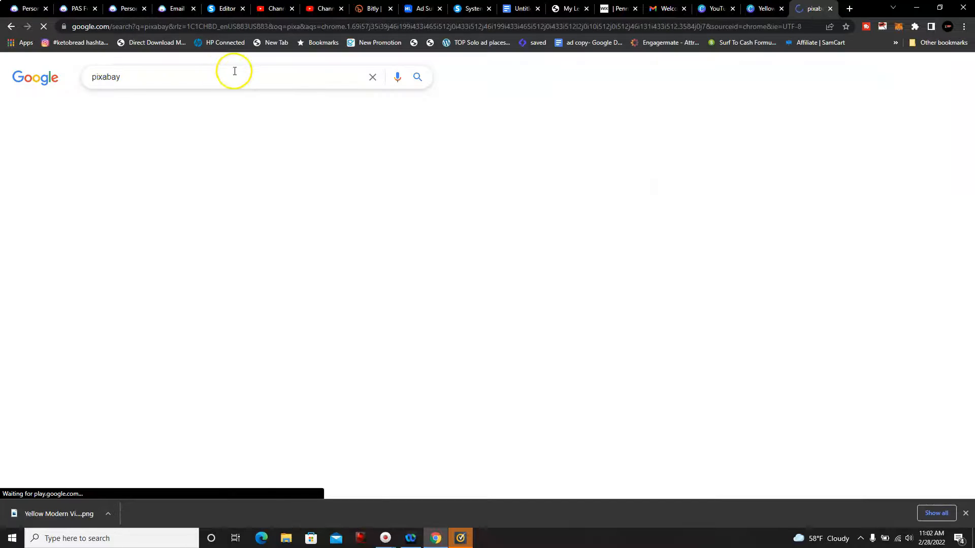
click(151, 151)
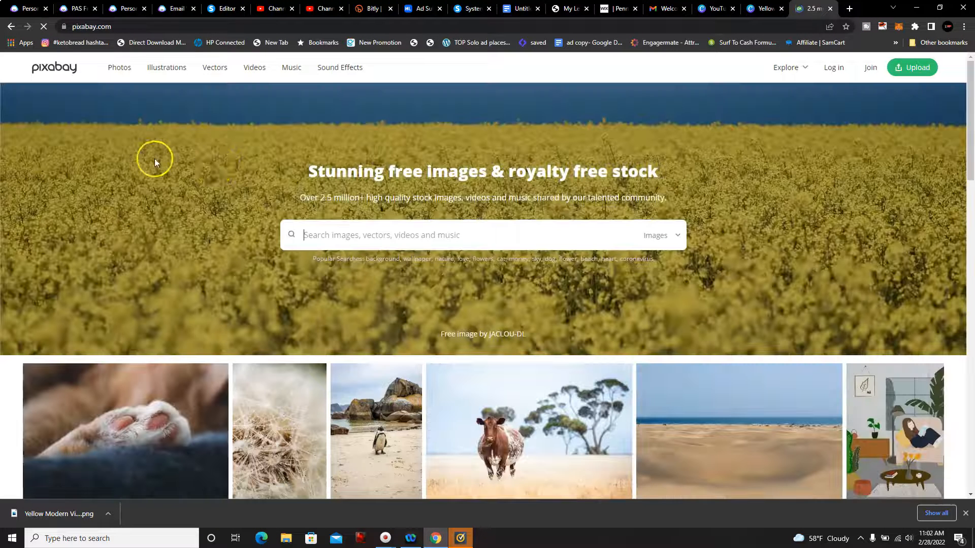
Search Pixabay for "luxury" and look through the results for a suitable background image
click(413, 231)
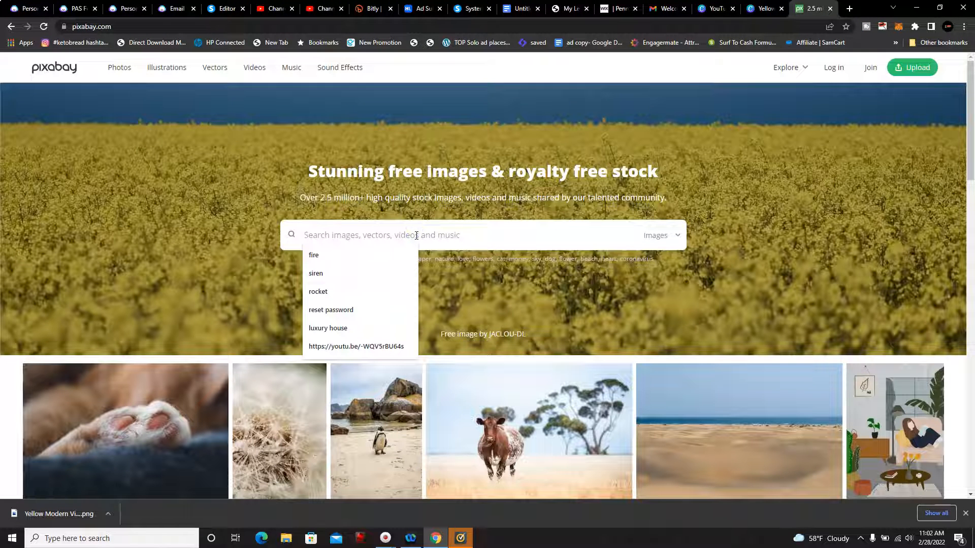
text(luxu)
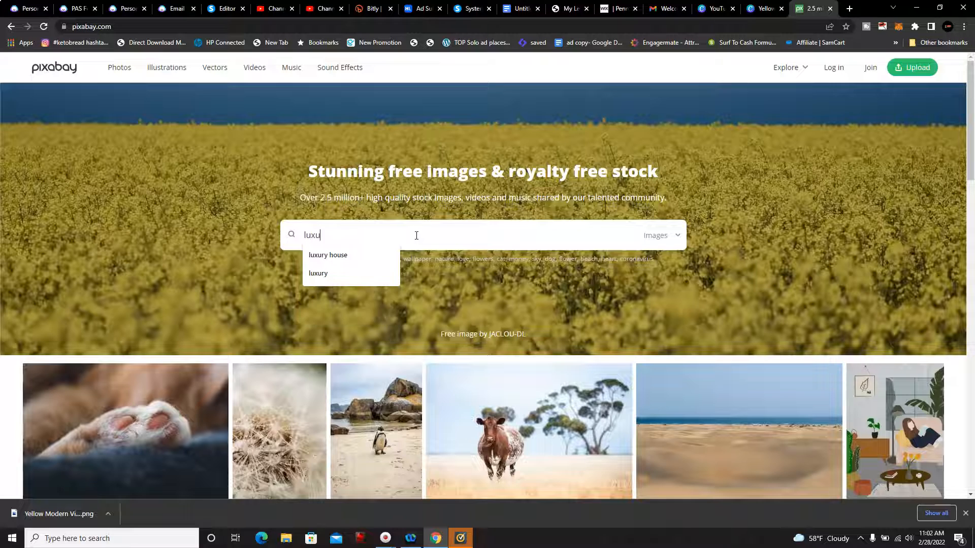
text(ry)
key(Return)
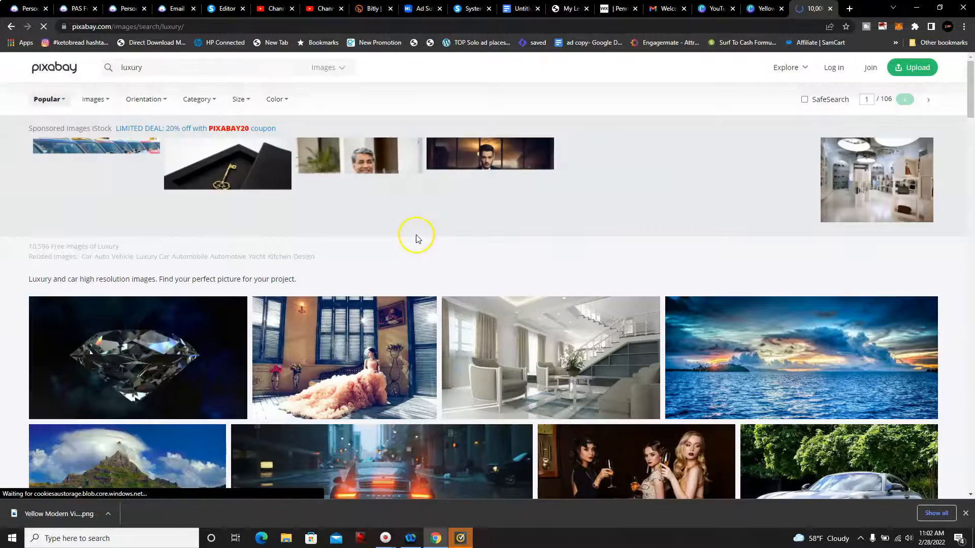
scroll(662, 294, down, 4)
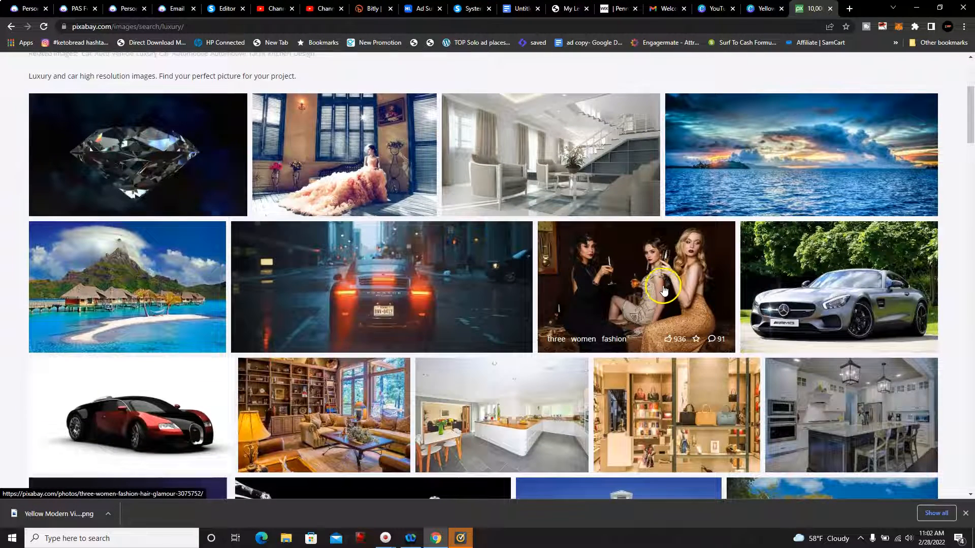
scroll(663, 288, down, 2)
scroll(658, 288, down, 3)
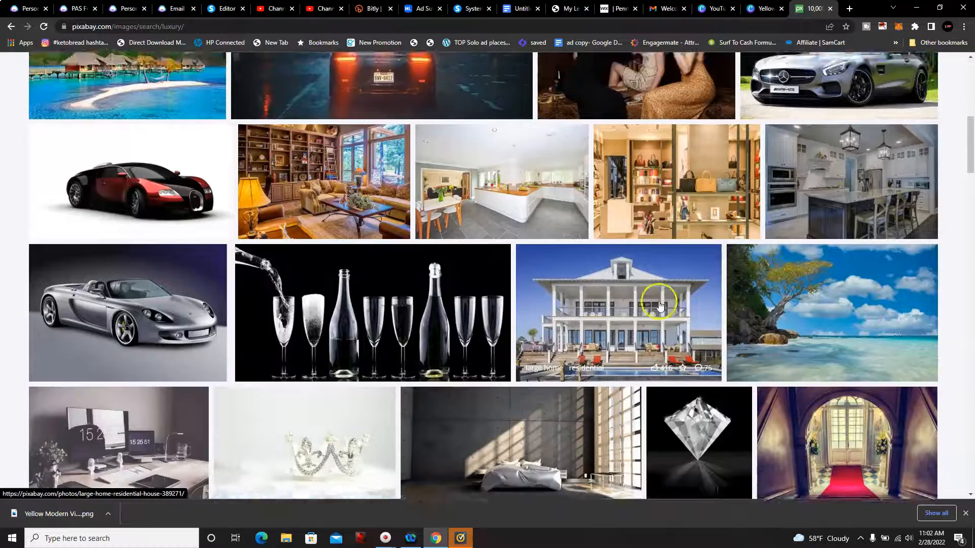
scroll(650, 303, down, 3)
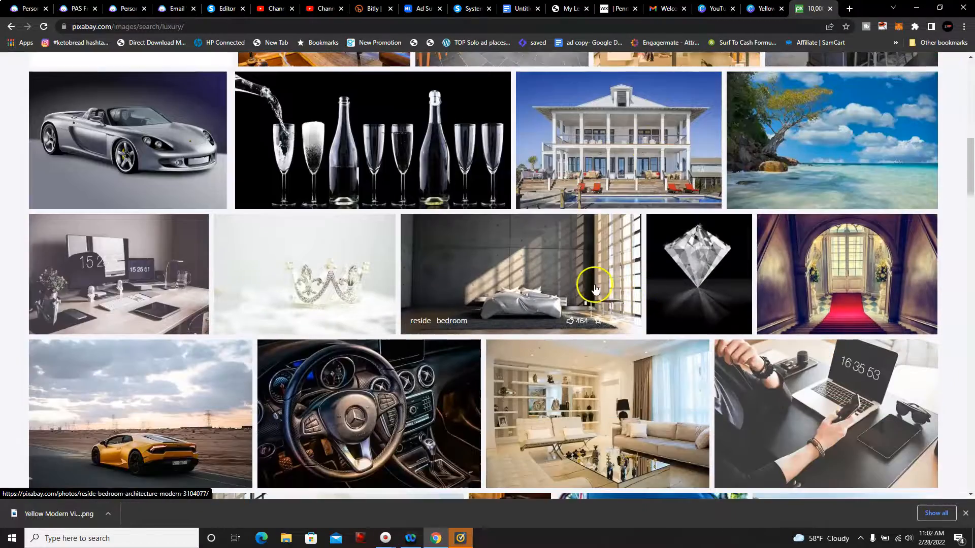
scroll(593, 288, down, 6)
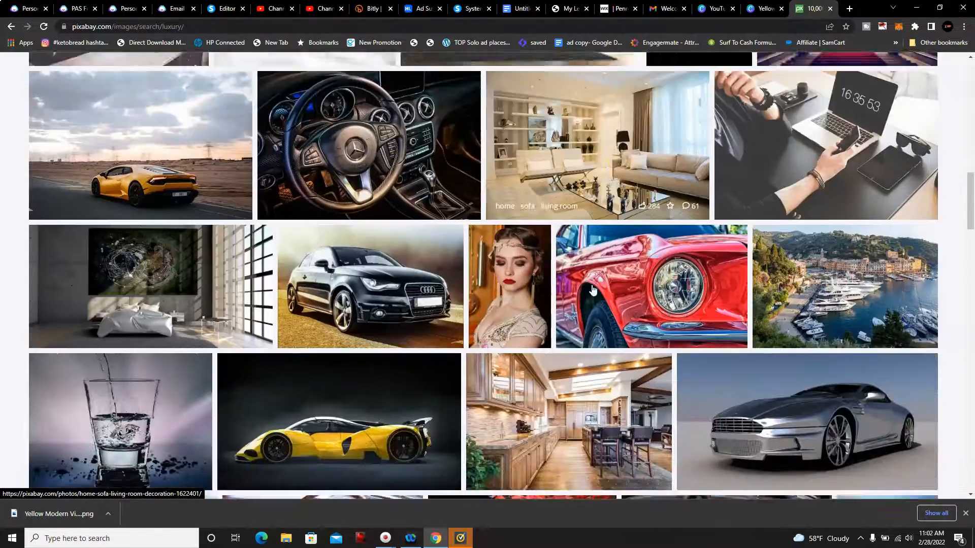
scroll(593, 280, down, 3)
scroll(416, 102, up, 15)
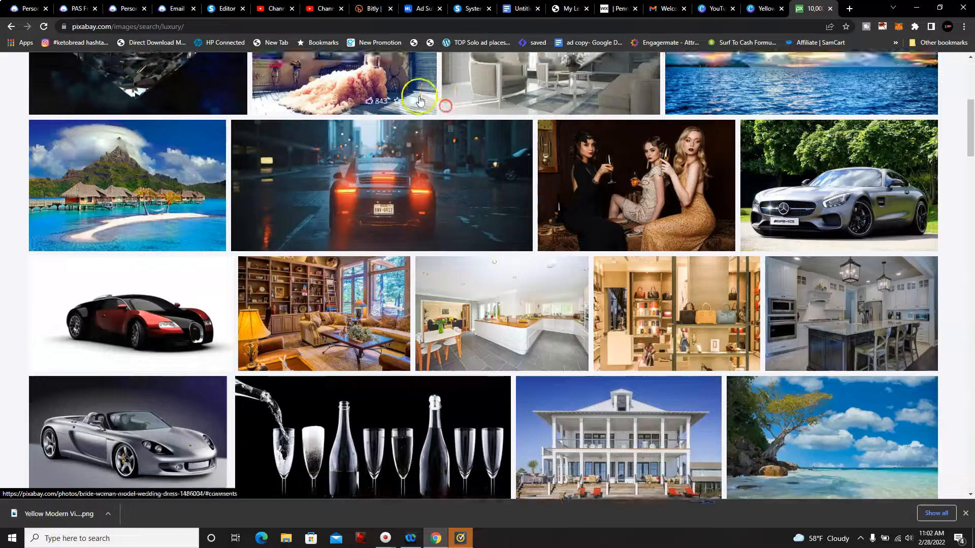
Search Pixabay for "luxury house" and examine the results for a suitable background image
click(227, 65)
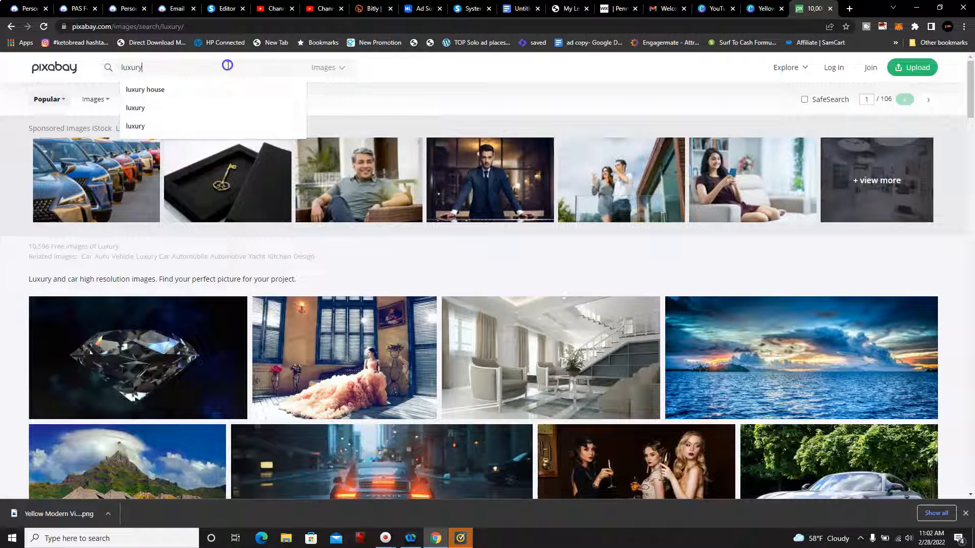
click(168, 93)
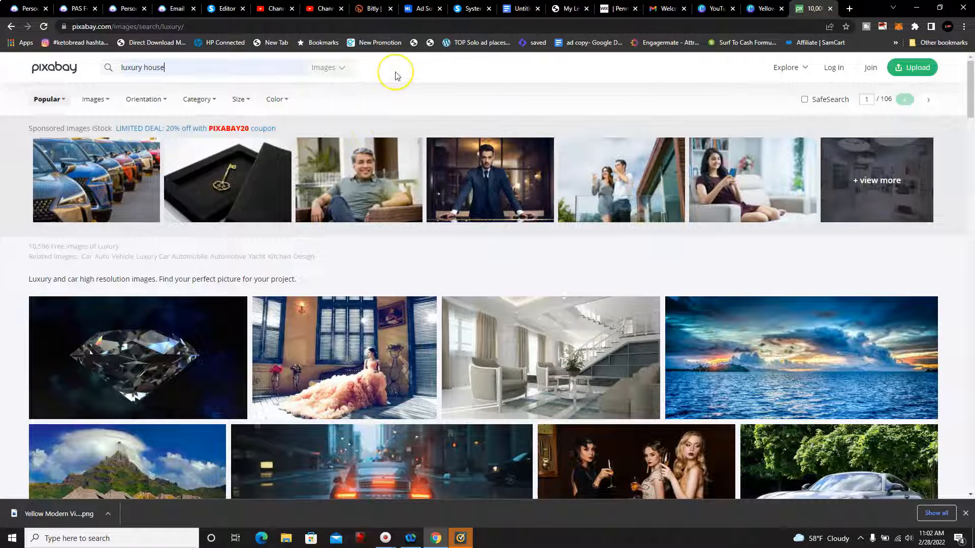
key(Return)
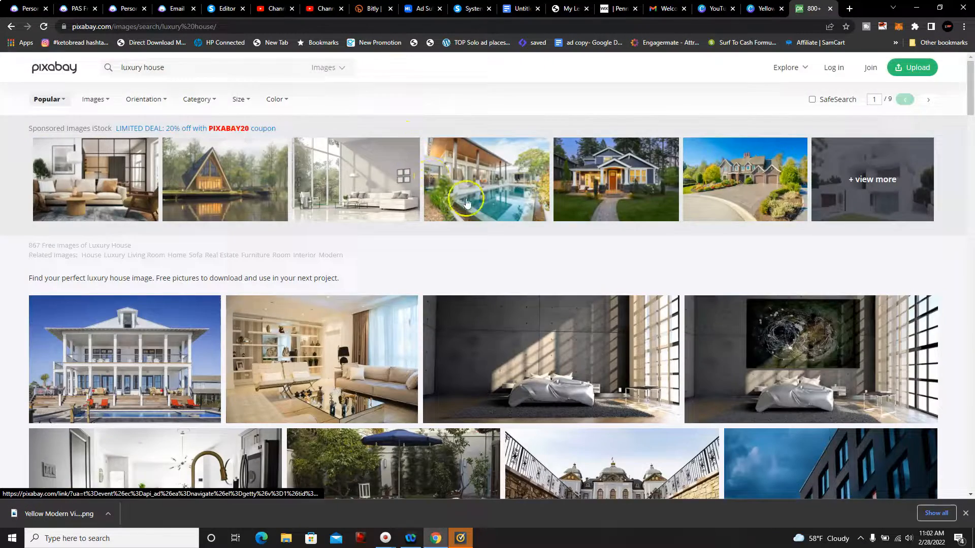
scroll(487, 216, down, 5)
scroll(500, 219, down, 3)
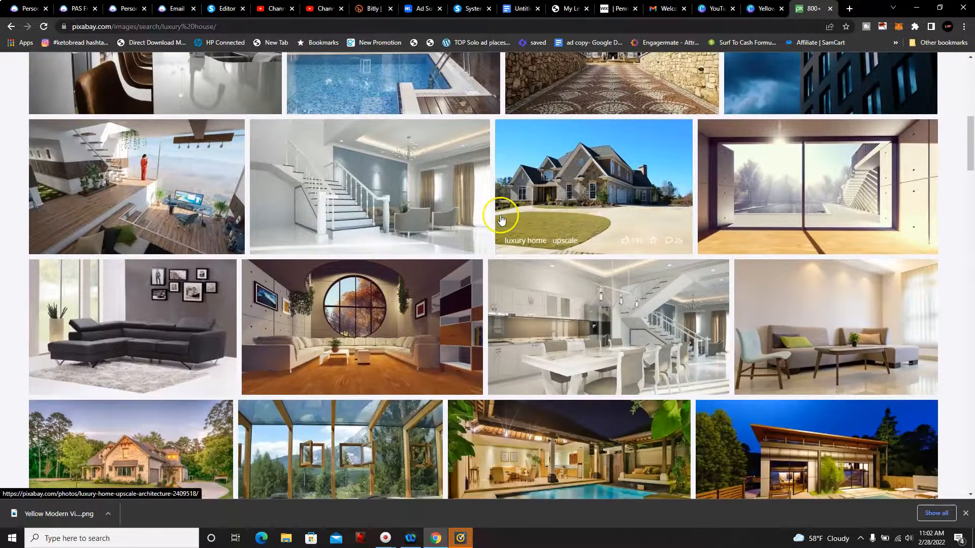
scroll(503, 213, down, 7)
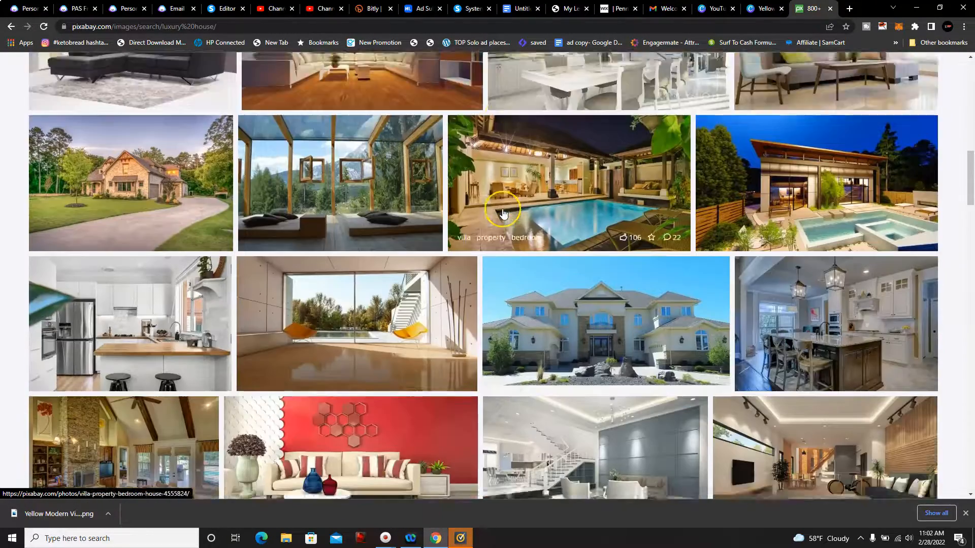
scroll(503, 214, down, 4)
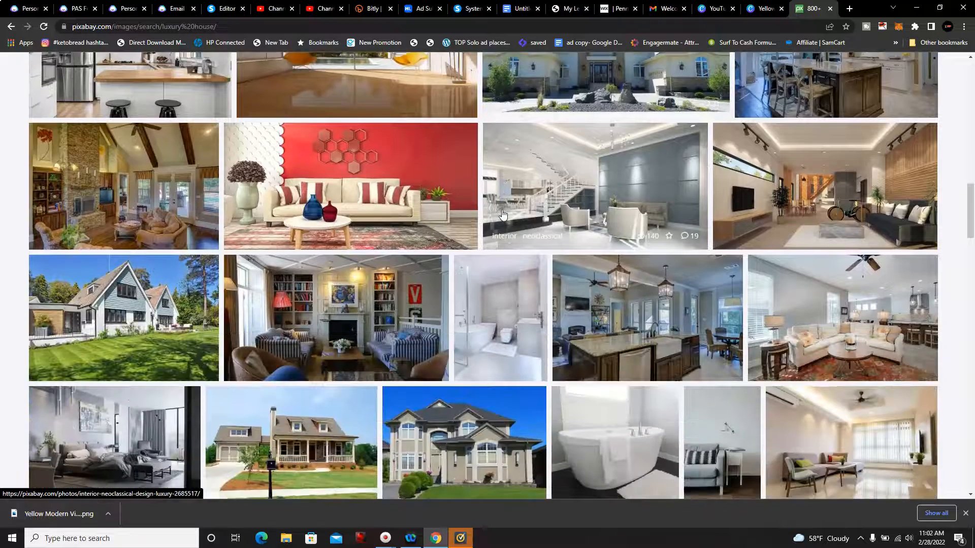
scroll(503, 214, down, 9)
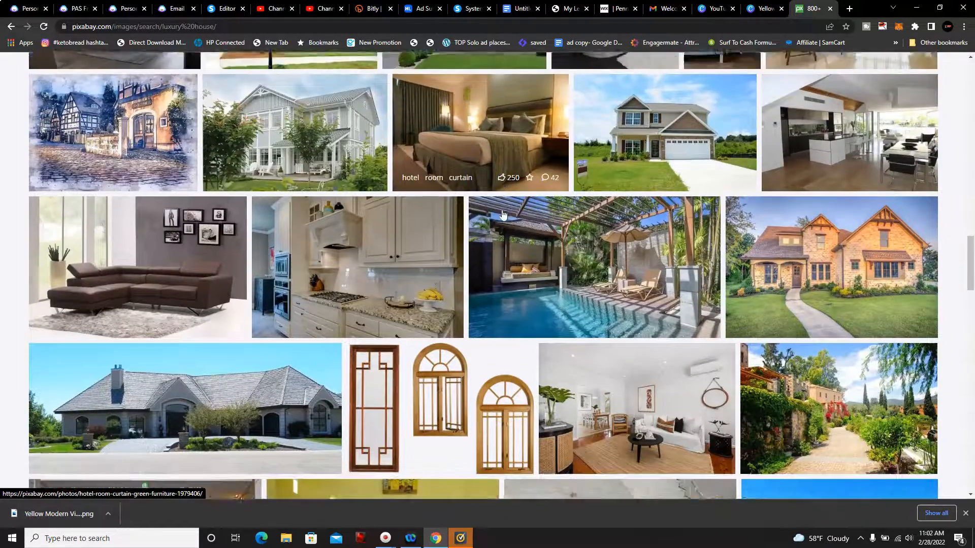
scroll(503, 214, down, 9)
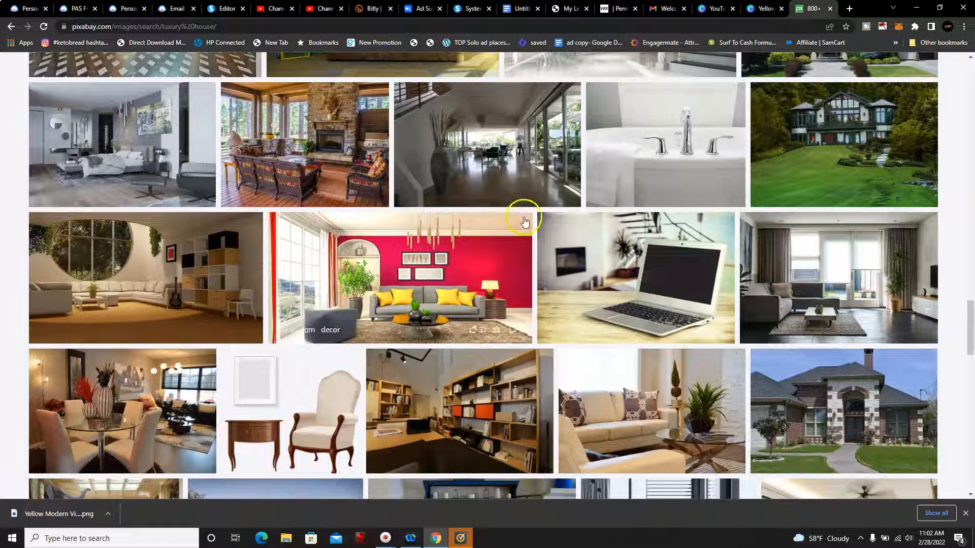
Download the photo of the laptop on a wooden table at 1920×1281, completing the captcha, and return to the Systeme.io page editor
click(634, 296)
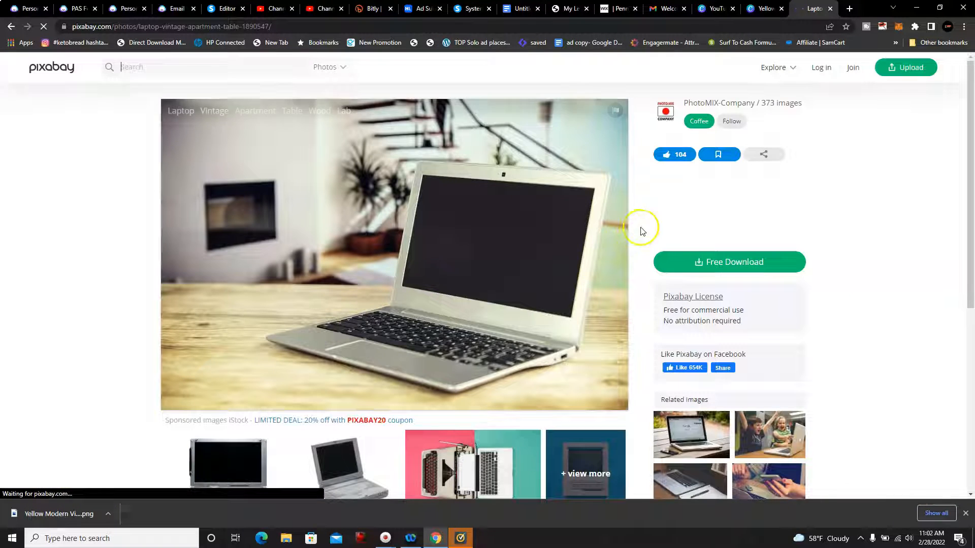
click(761, 264)
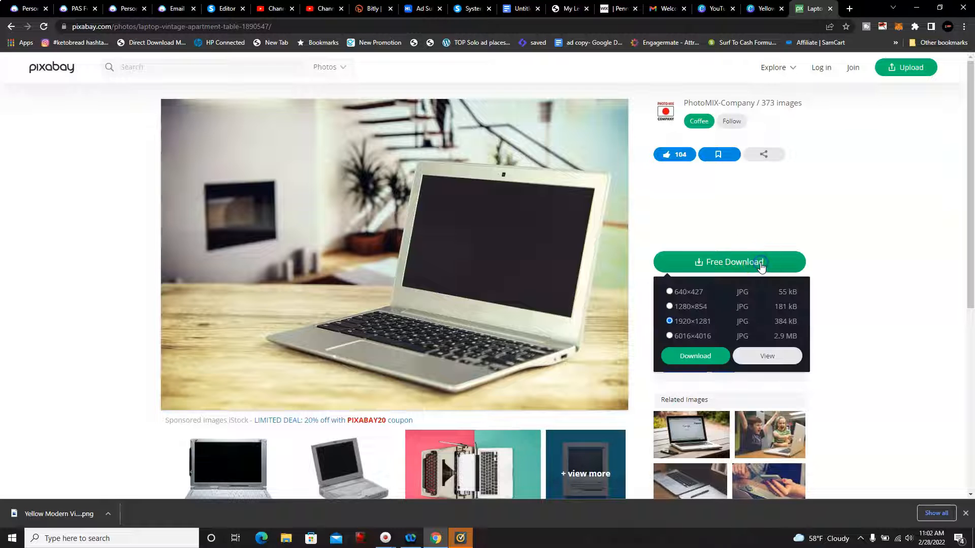
click(704, 356)
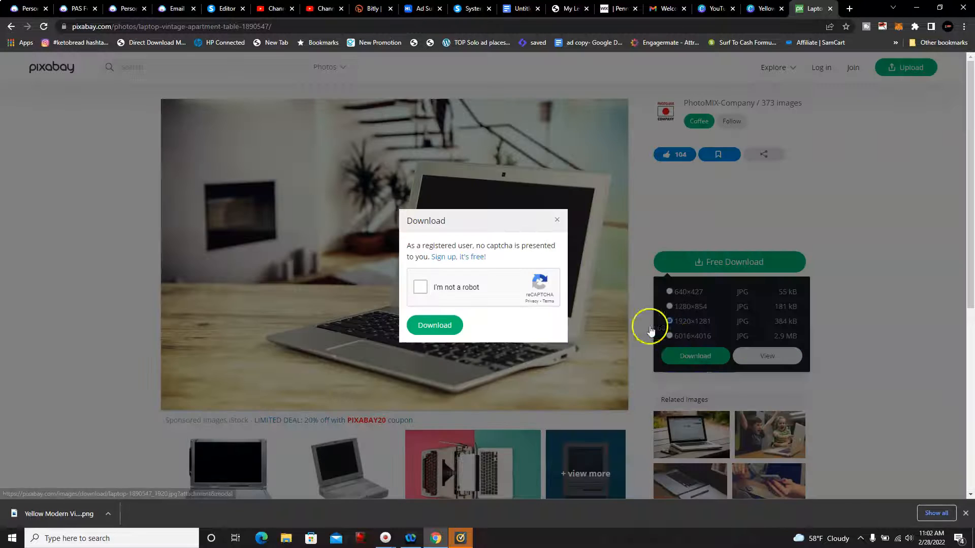
click(421, 287)
click(432, 325)
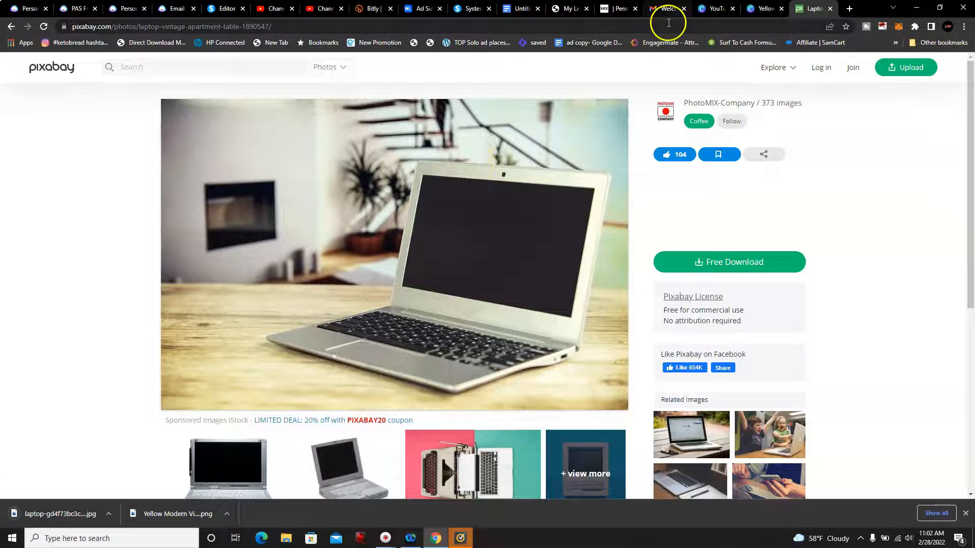
click(469, 8)
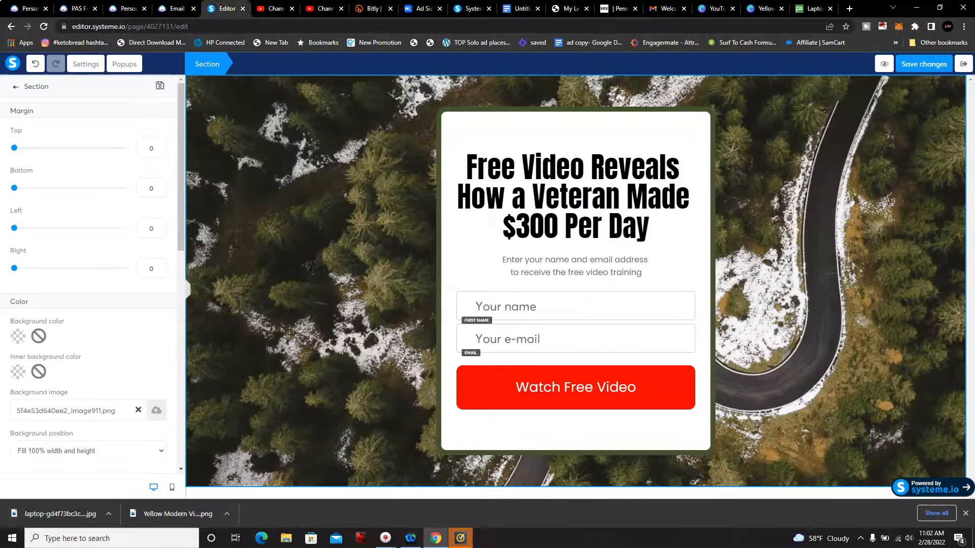
Upload laptop-gd4f73bc3c_1920.jpg from the Downloads folder and insert it as the section's background image
click(227, 9)
click(155, 413)
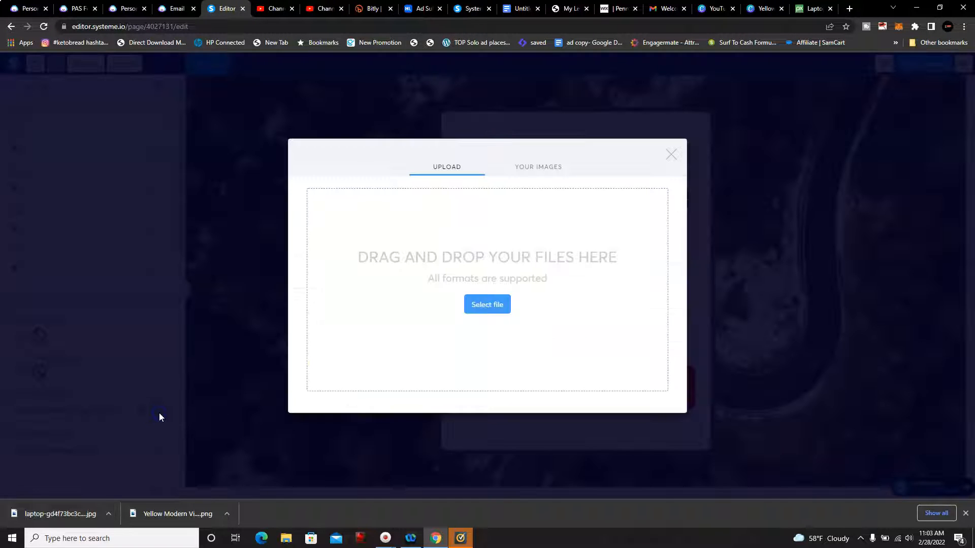
click(538, 170)
click(457, 147)
click(498, 305)
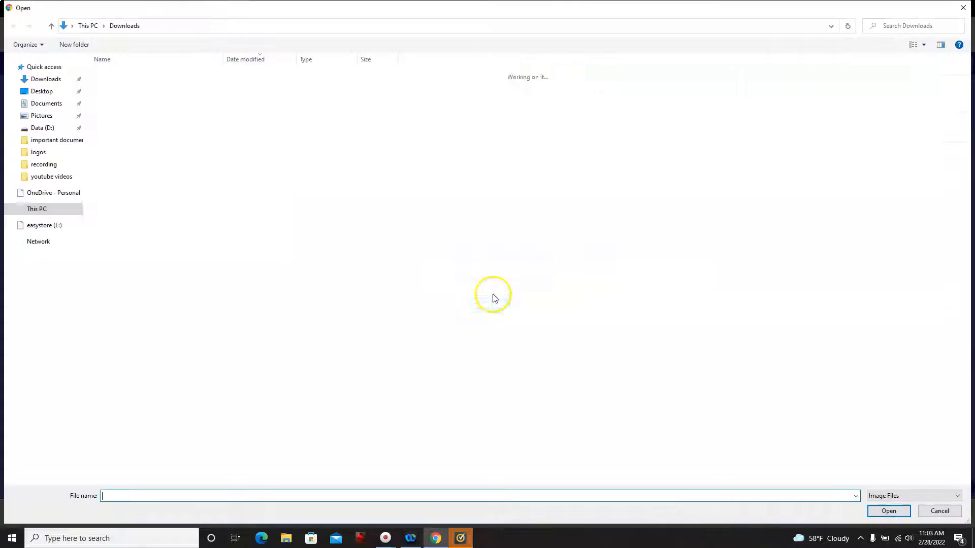
click(65, 81)
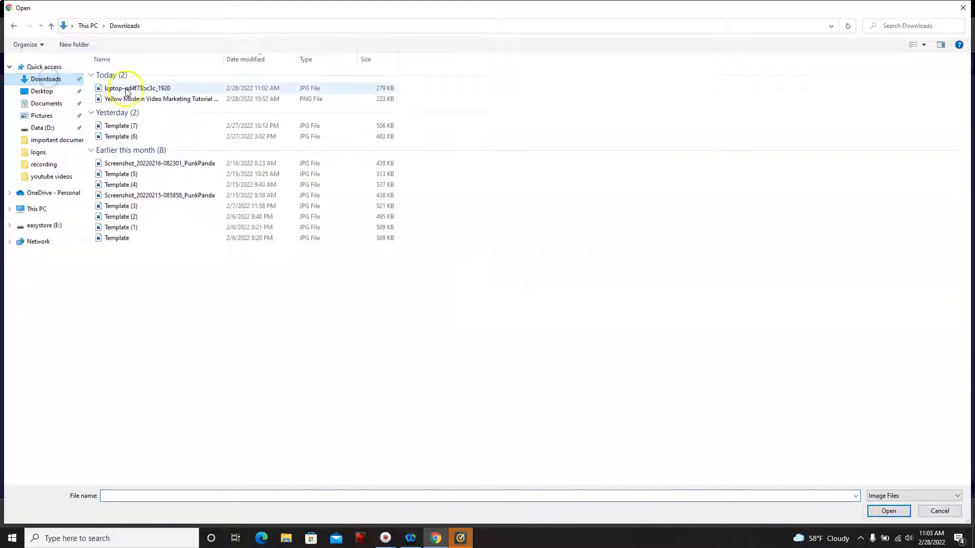
double_click(164, 90)
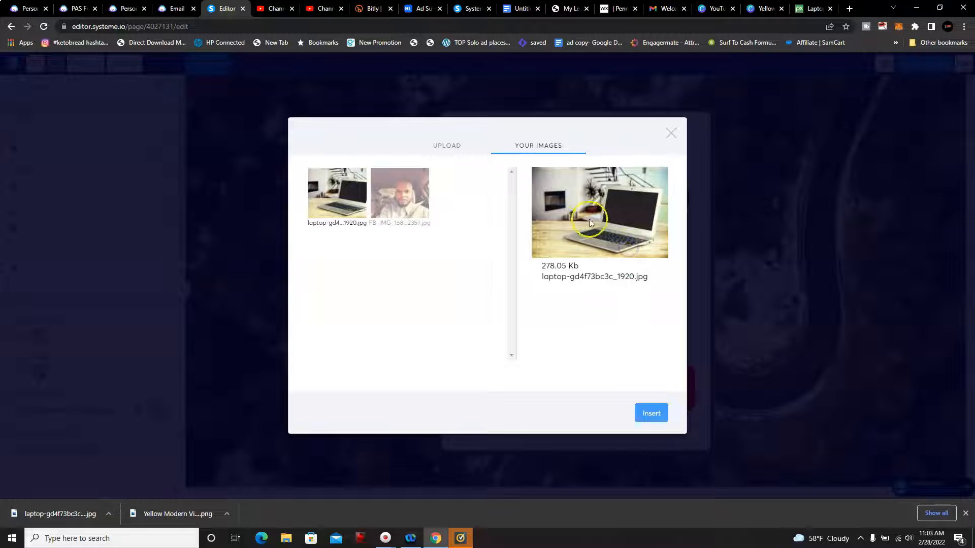
click(651, 414)
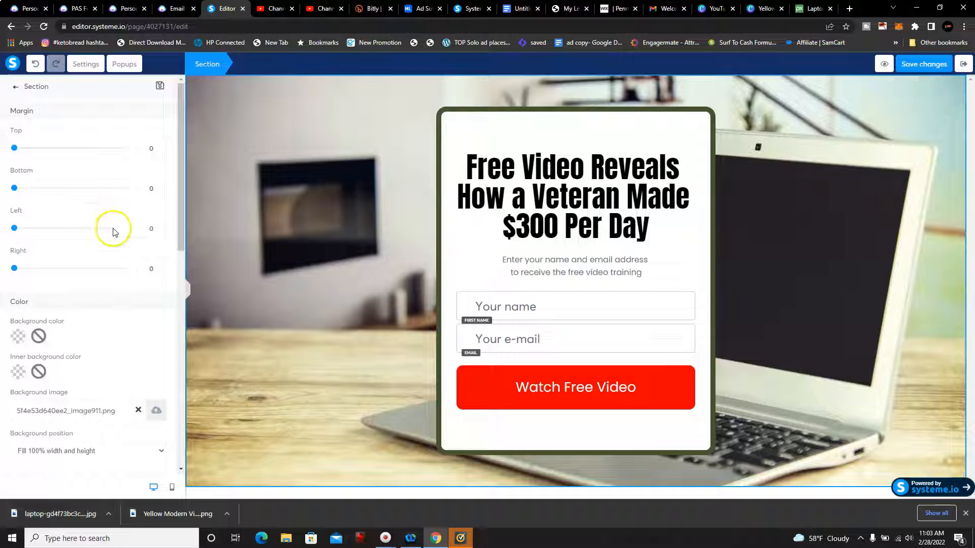
Set the section's background position to Full center (fixed)
scroll(162, 296, down, 2)
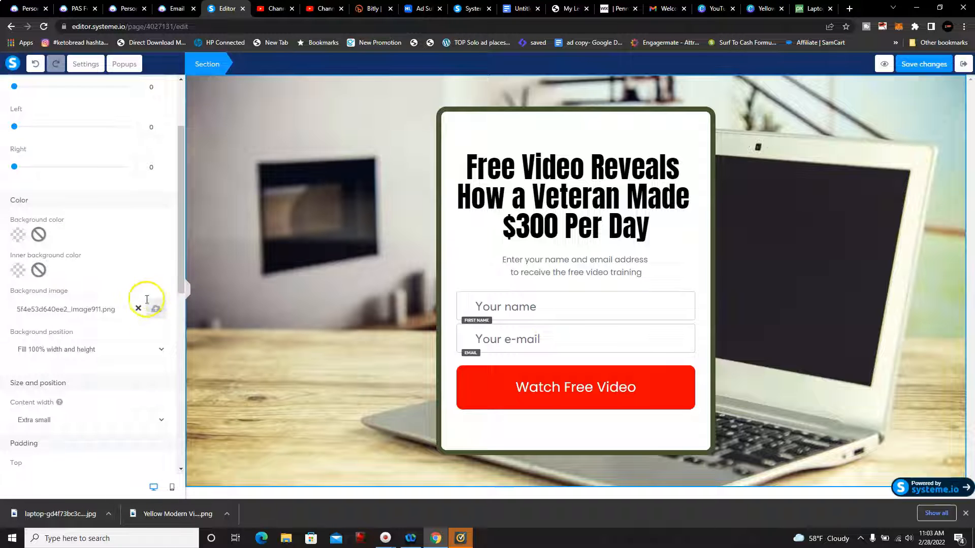
click(160, 350)
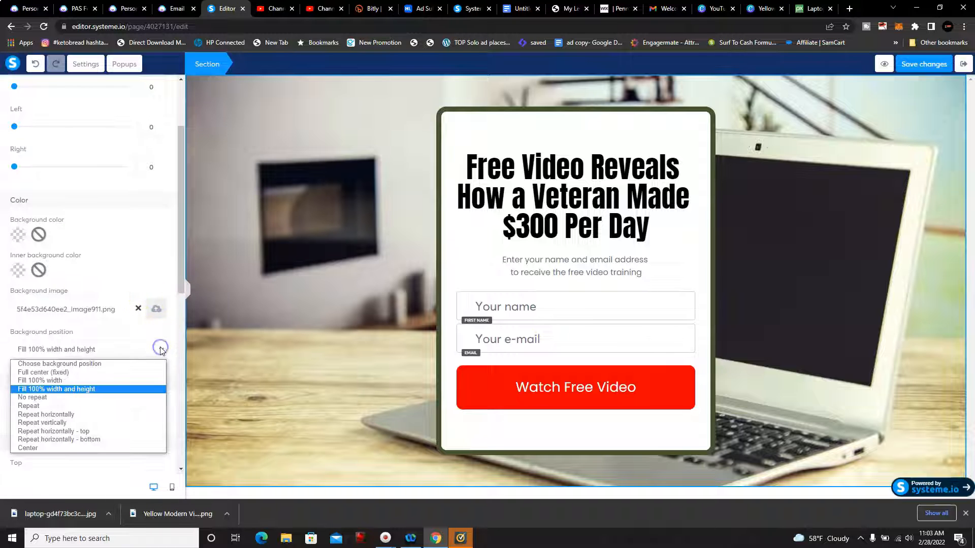
click(125, 364)
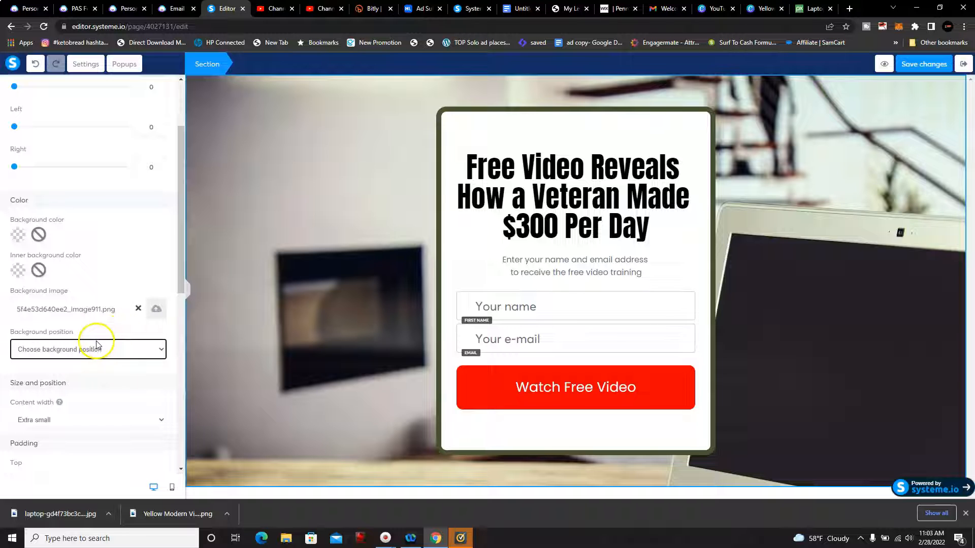
click(105, 350)
click(86, 372)
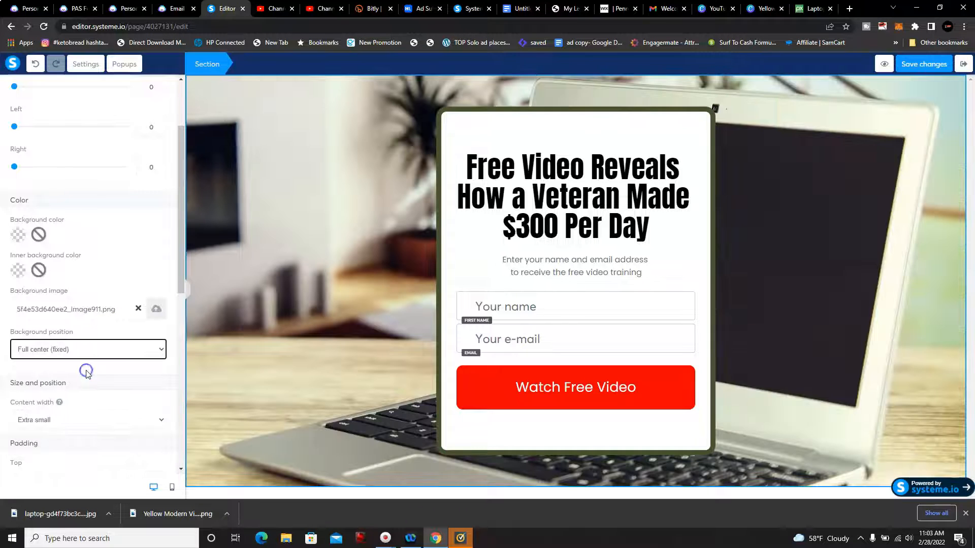
scroll(124, 391, down, 4)
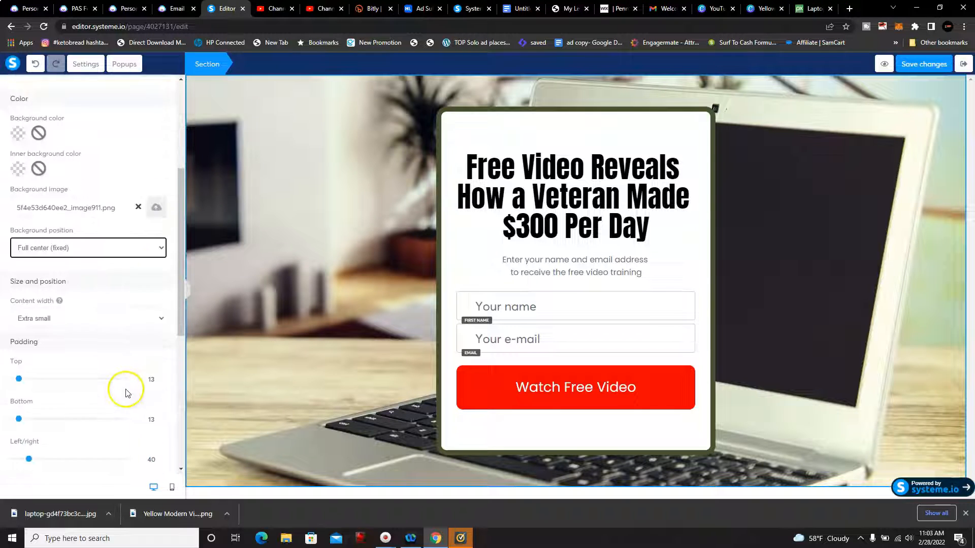
scroll(122, 383, up, 1)
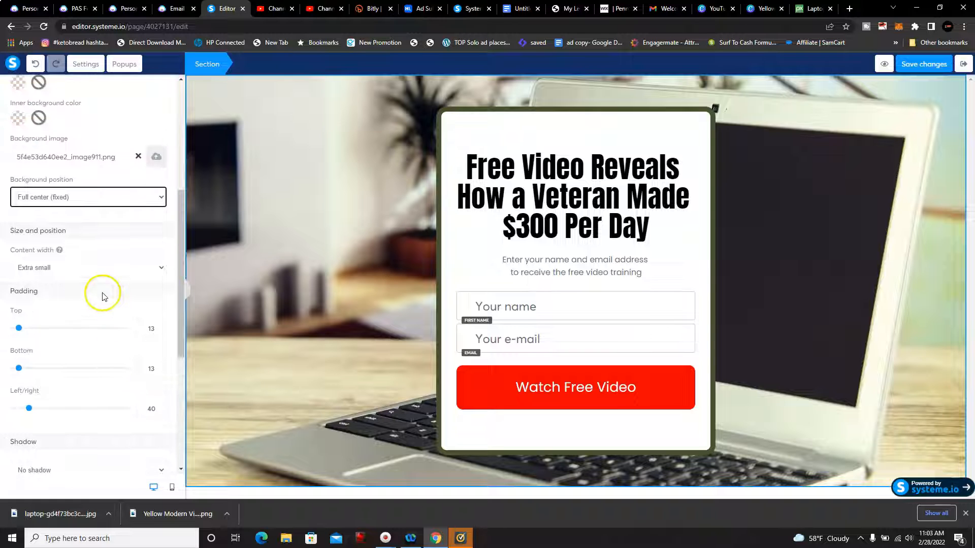
Remove the border color from the row that holds the opt-in form
click(465, 114)
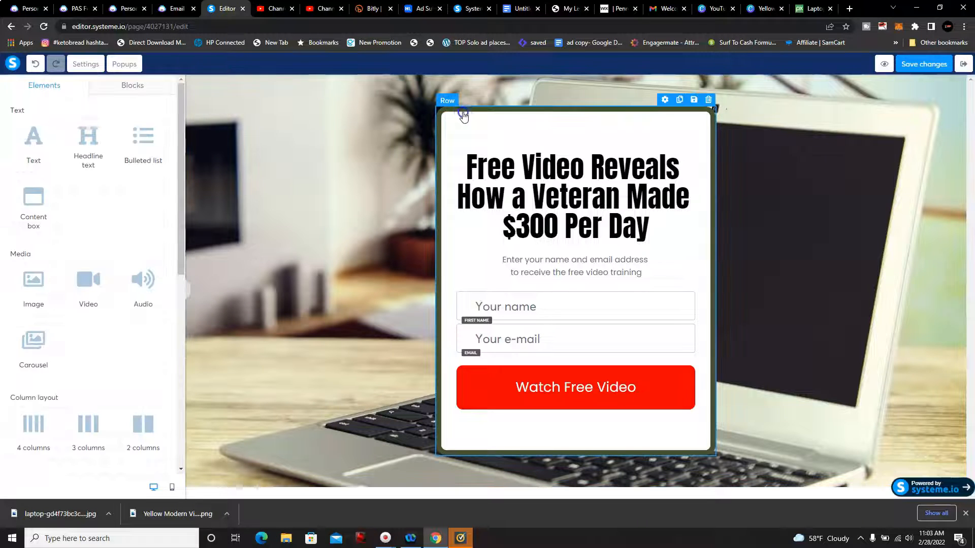
click(664, 99)
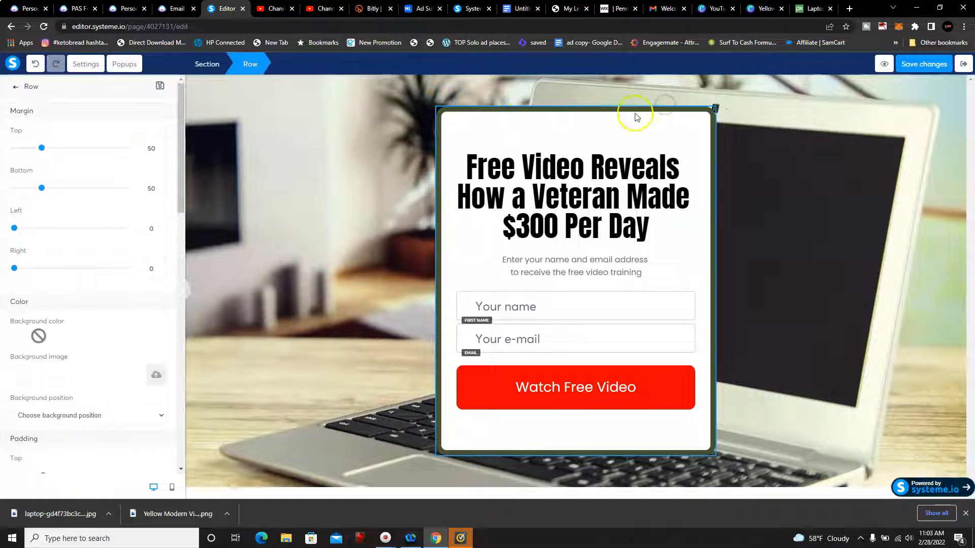
drag(179, 208, 178, 322)
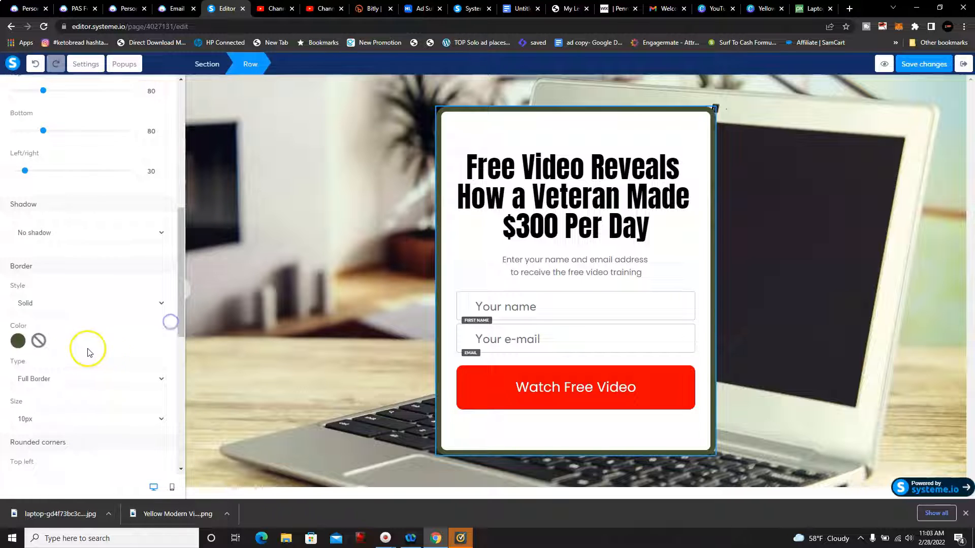
click(38, 341)
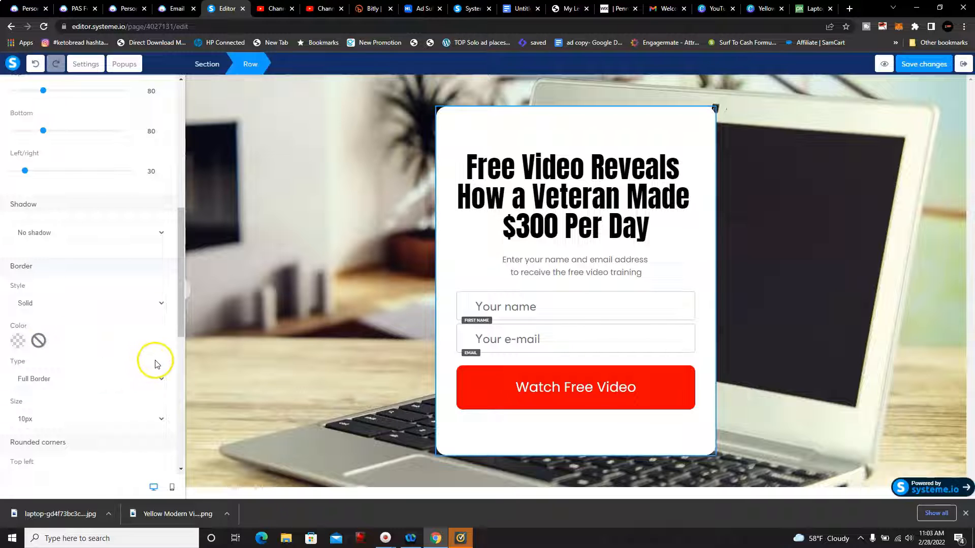
drag(178, 283, 167, 428)
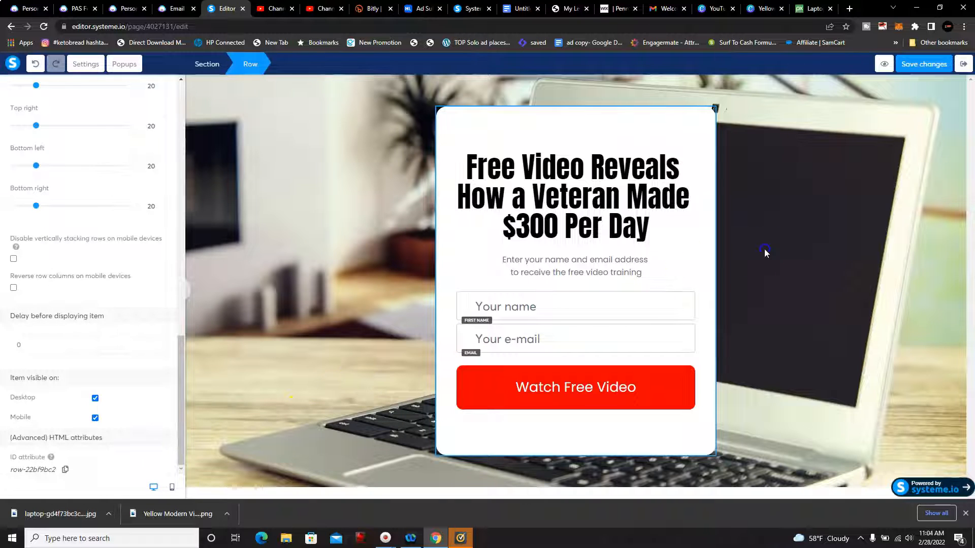
click(790, 225)
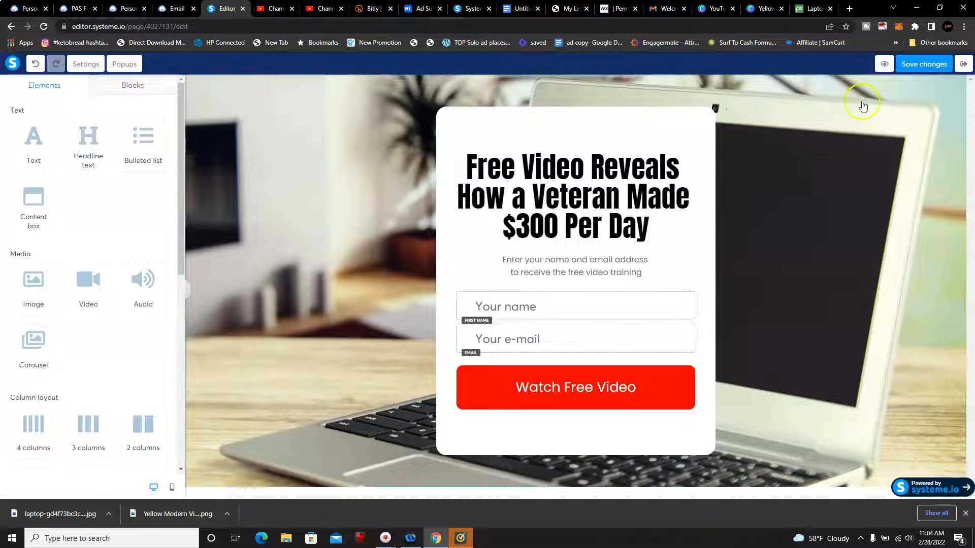
Leave the page editor and create a funnel step named "Sales Video" of type Sales page
click(957, 66)
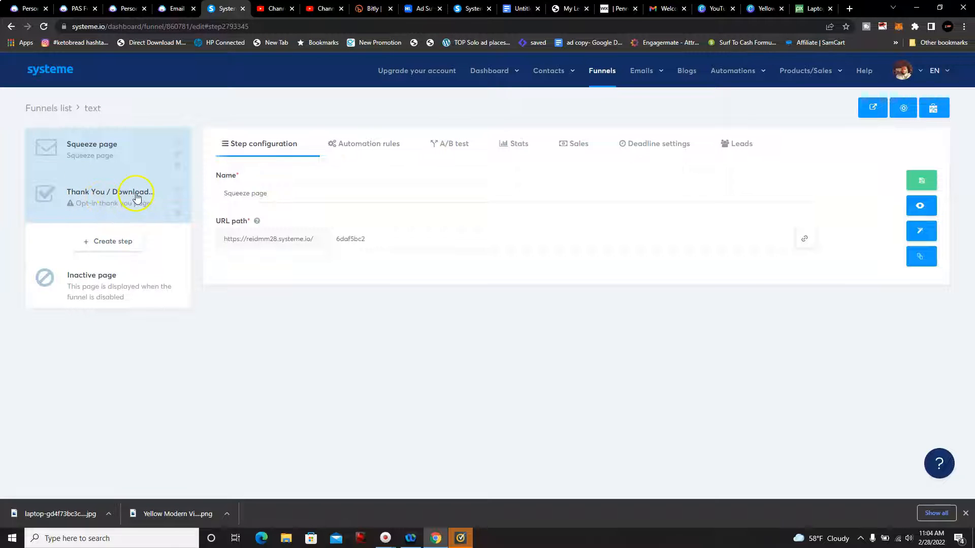
click(121, 241)
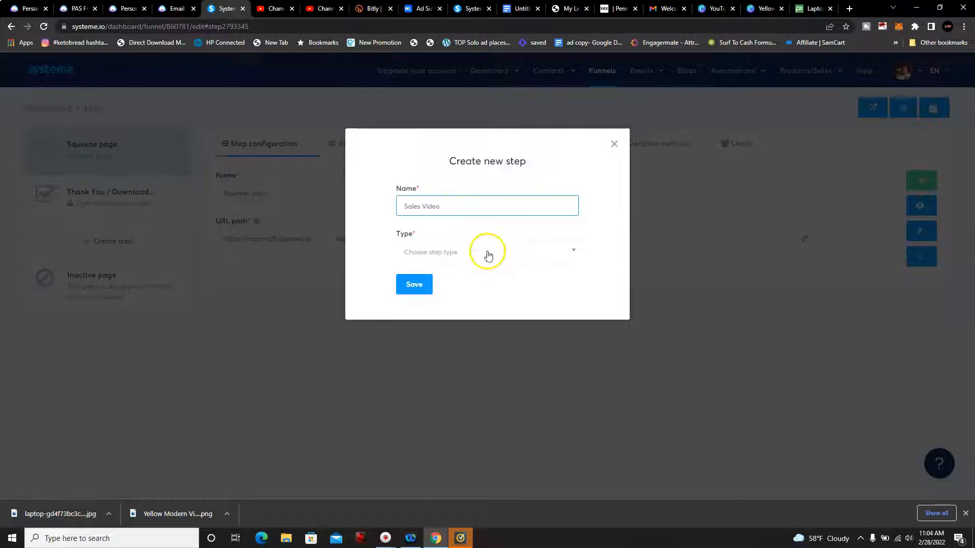
click(573, 254)
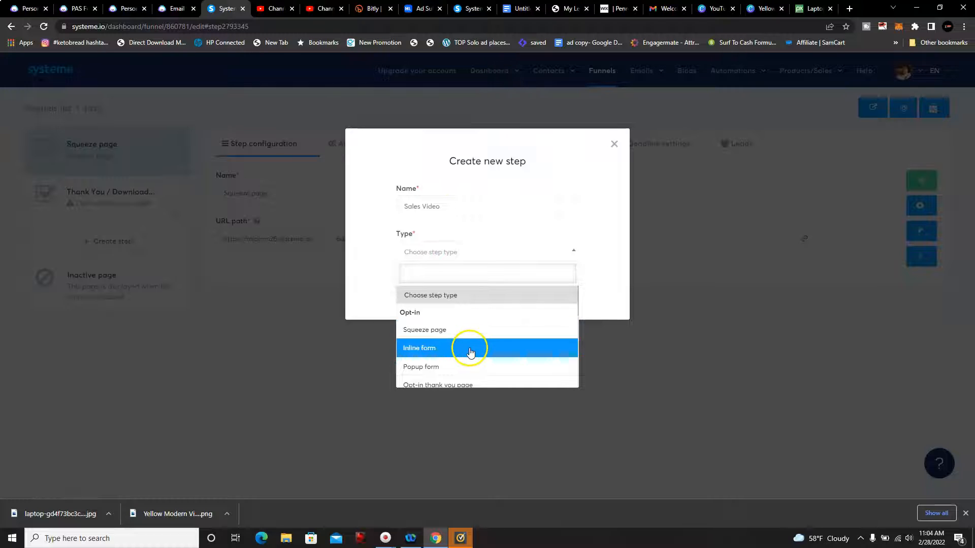
scroll(470, 352, down, 3)
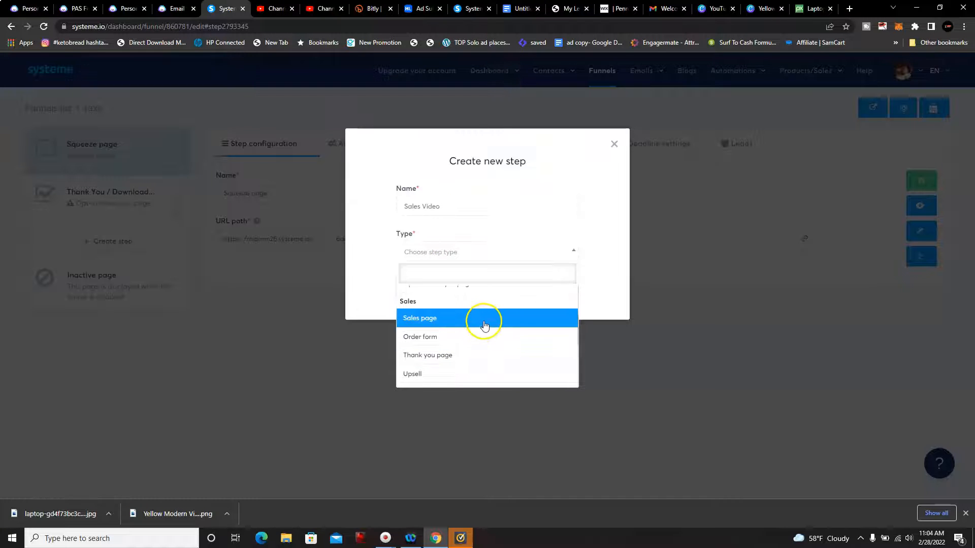
scroll(480, 354, down, 1)
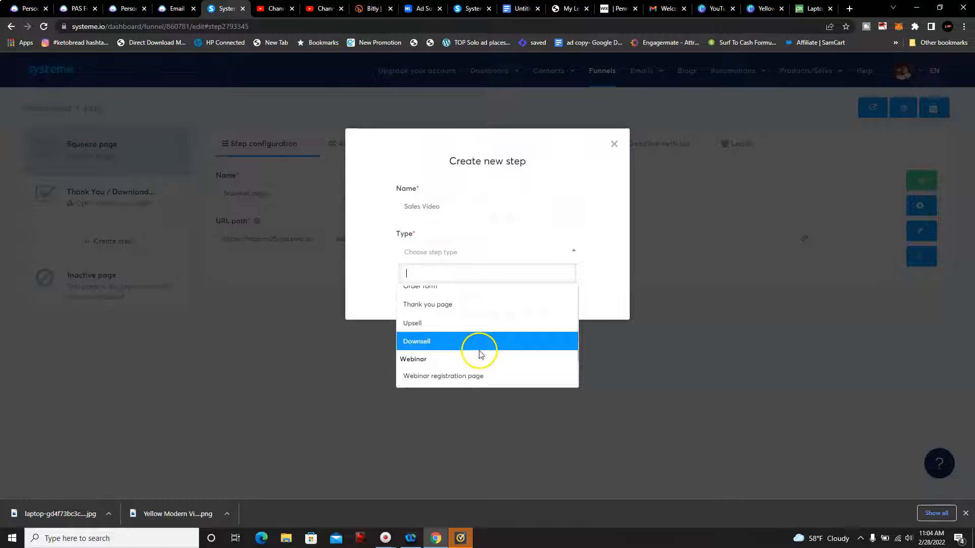
scroll(475, 354, down, 1)
scroll(475, 350, up, 2)
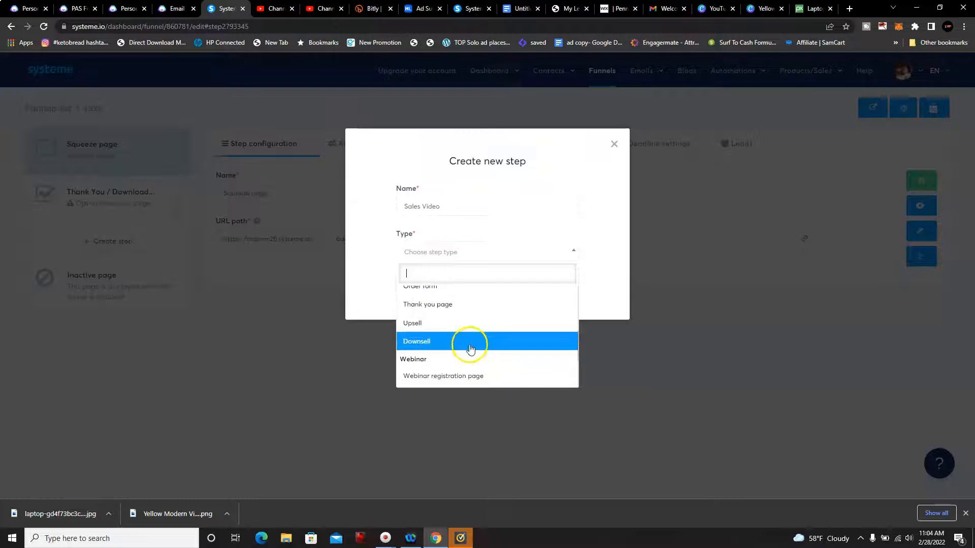
click(477, 325)
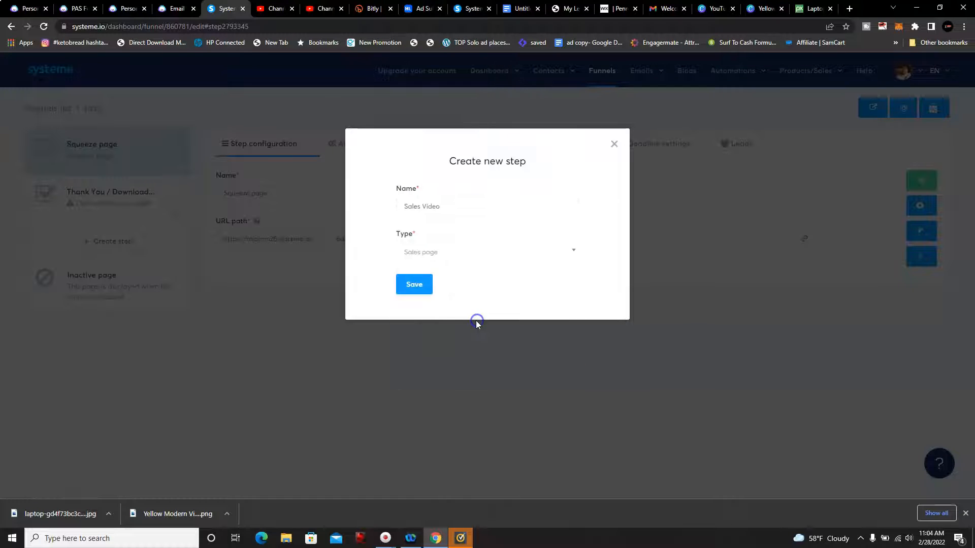
click(416, 286)
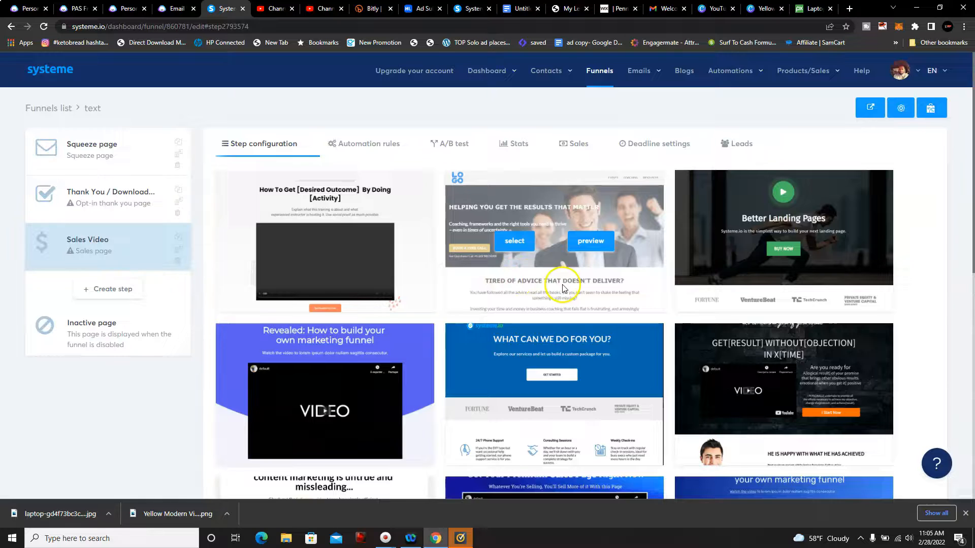
Apply the video sales page template about misleading content marketing to the Sales Video step and open it for editing
scroll(562, 289, down, 3)
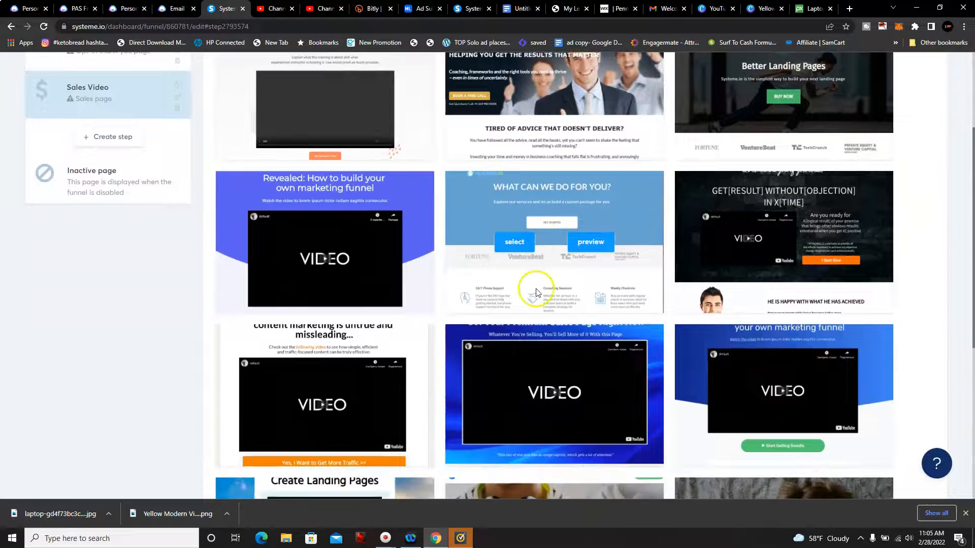
scroll(523, 292, down, 2)
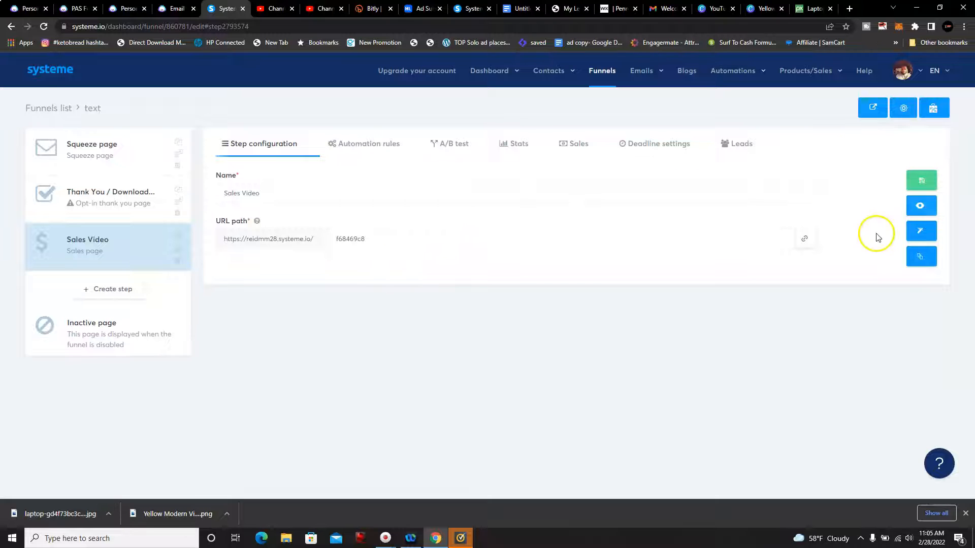
click(923, 232)
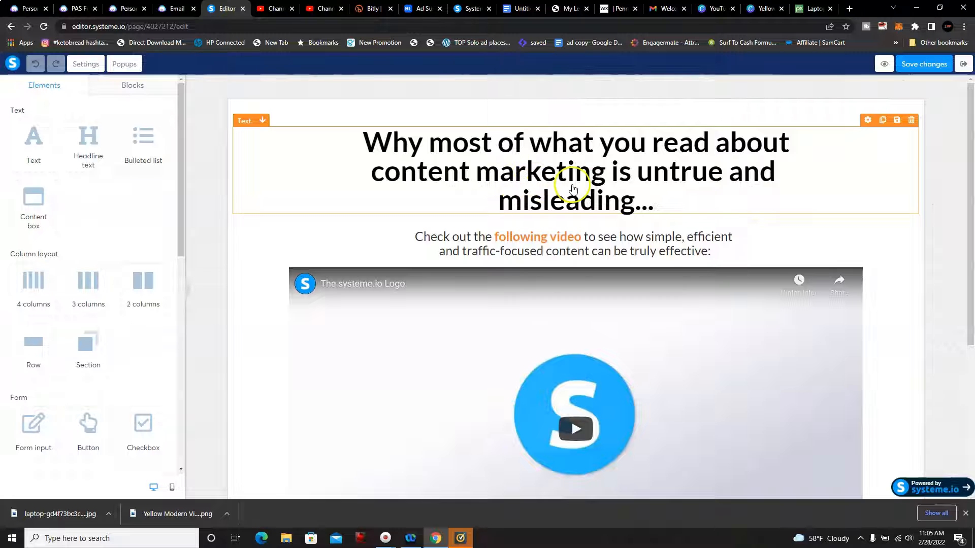
Open the settings of the sales page's video element to examine its video type and URL options
scroll(609, 243, down, 3)
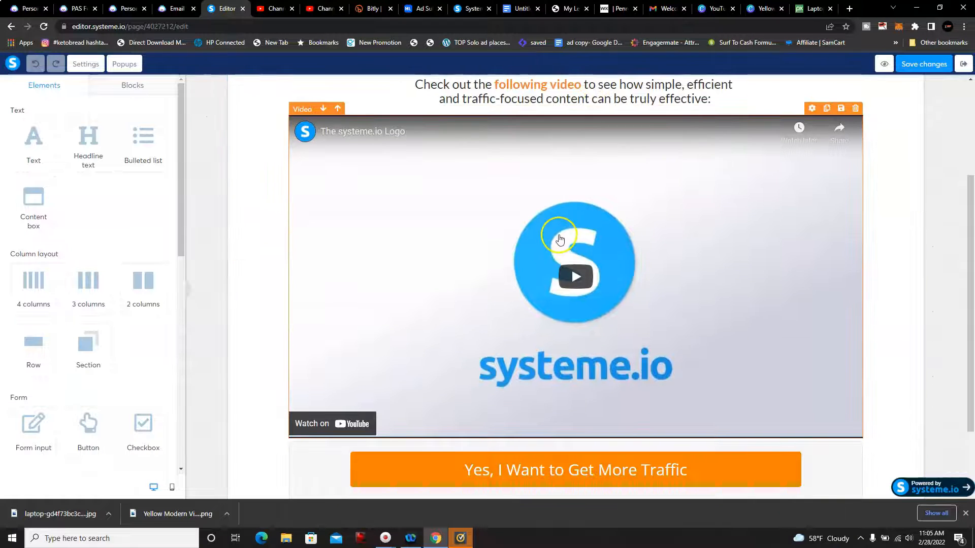
click(469, 218)
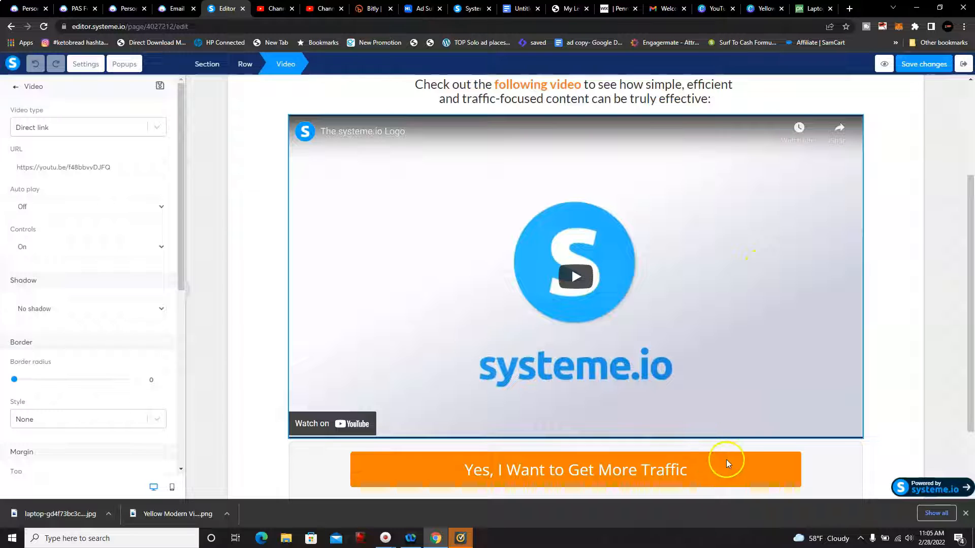
click(748, 466)
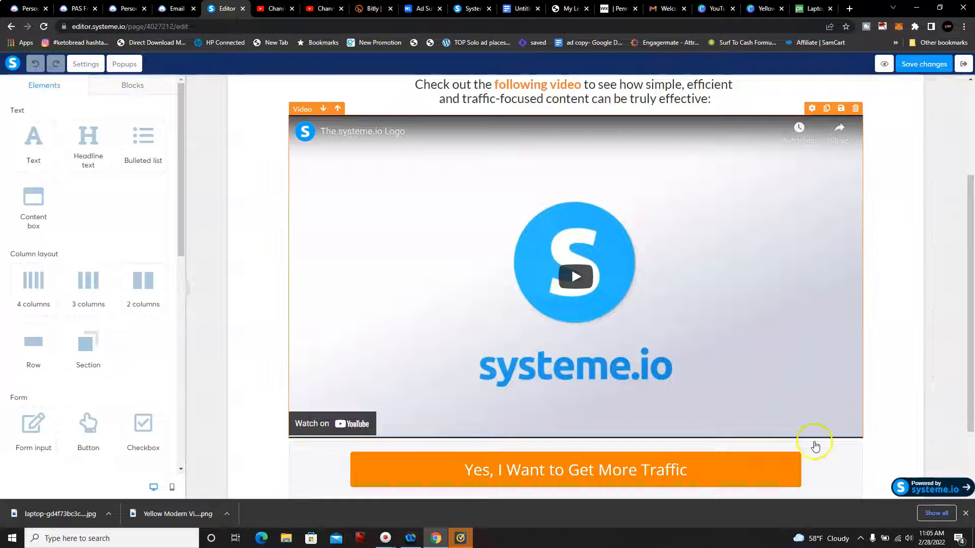
Set the background color of the "Yes, I Want to Get More Traffic" button to red (F50000)
click(807, 446)
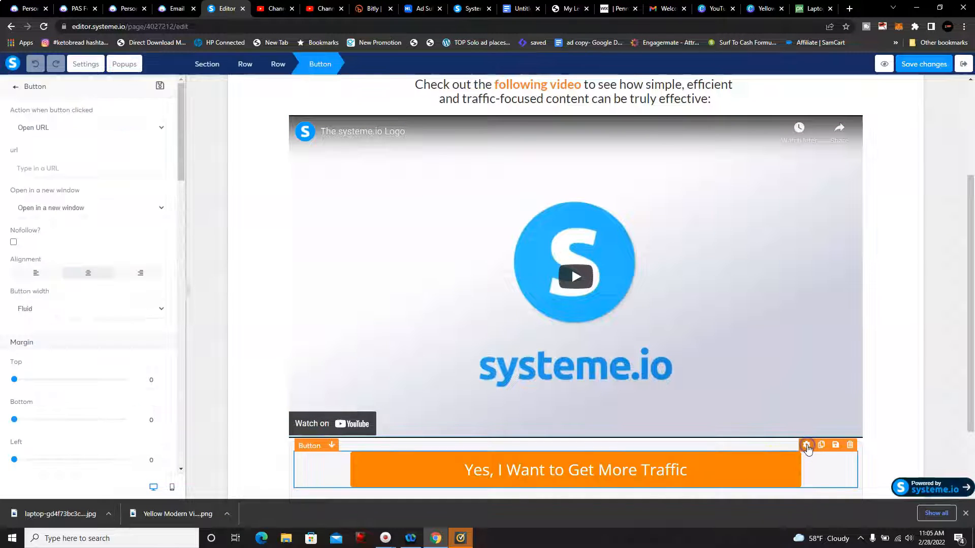
drag(184, 171, 195, 339)
click(18, 236)
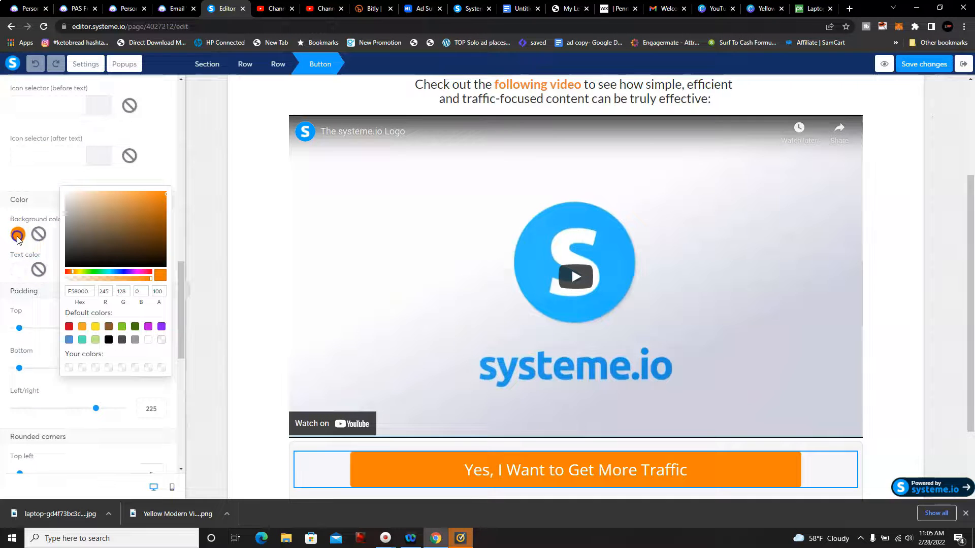
click(65, 273)
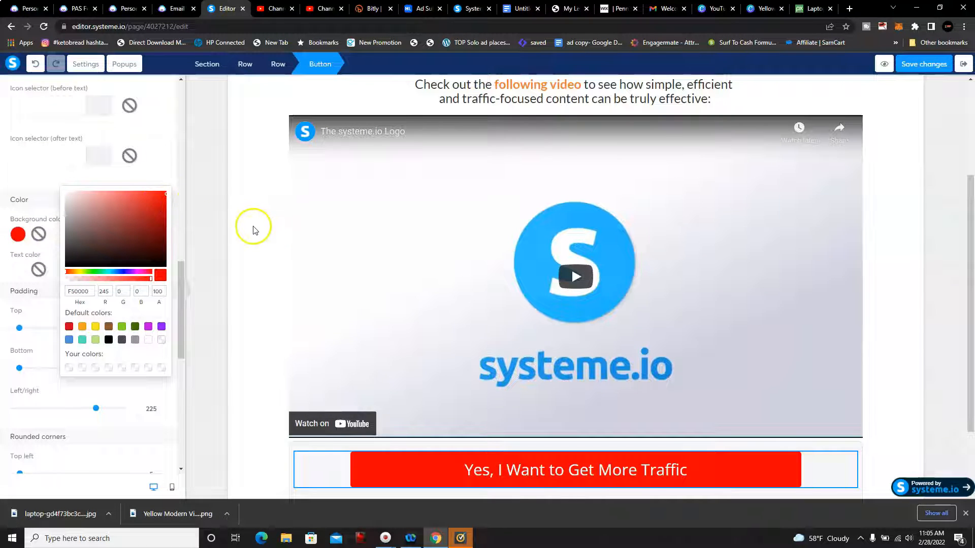
click(215, 218)
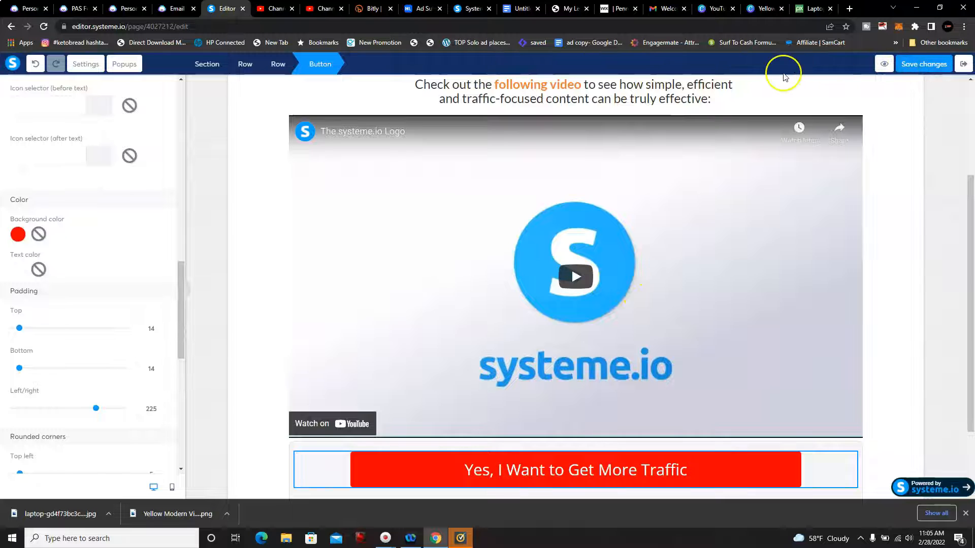
Select the words "be truly effective:" in the text above the video
click(723, 91)
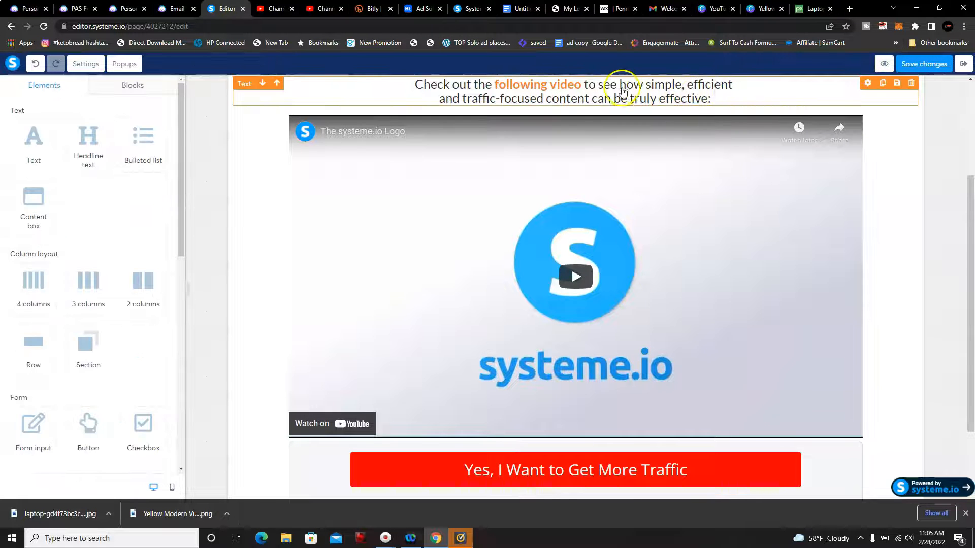
click(701, 99)
drag(713, 99, 613, 99)
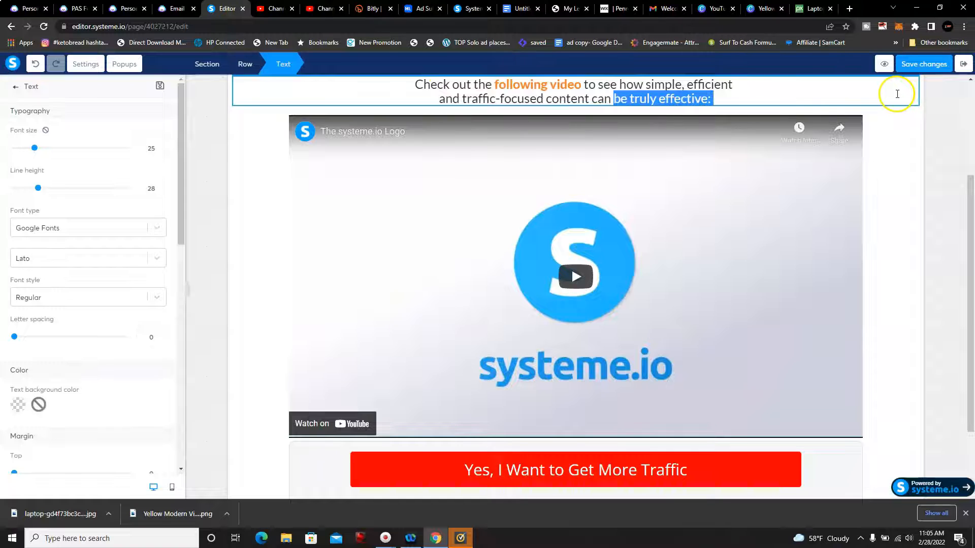